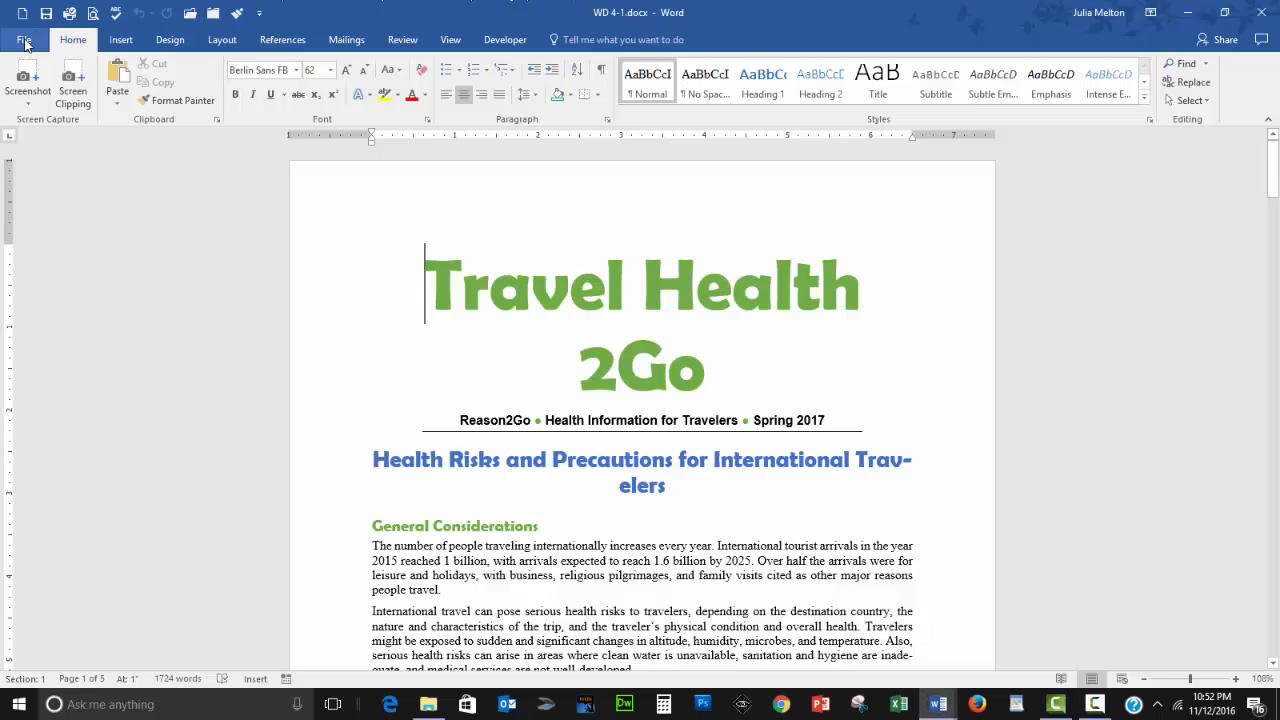
- Save the document as "WD 4-Travel Health 2Go" in the Word Module 4 folder, replacing the existing file of that name
{"action": "left_click", "coordinate": [25, 42]}
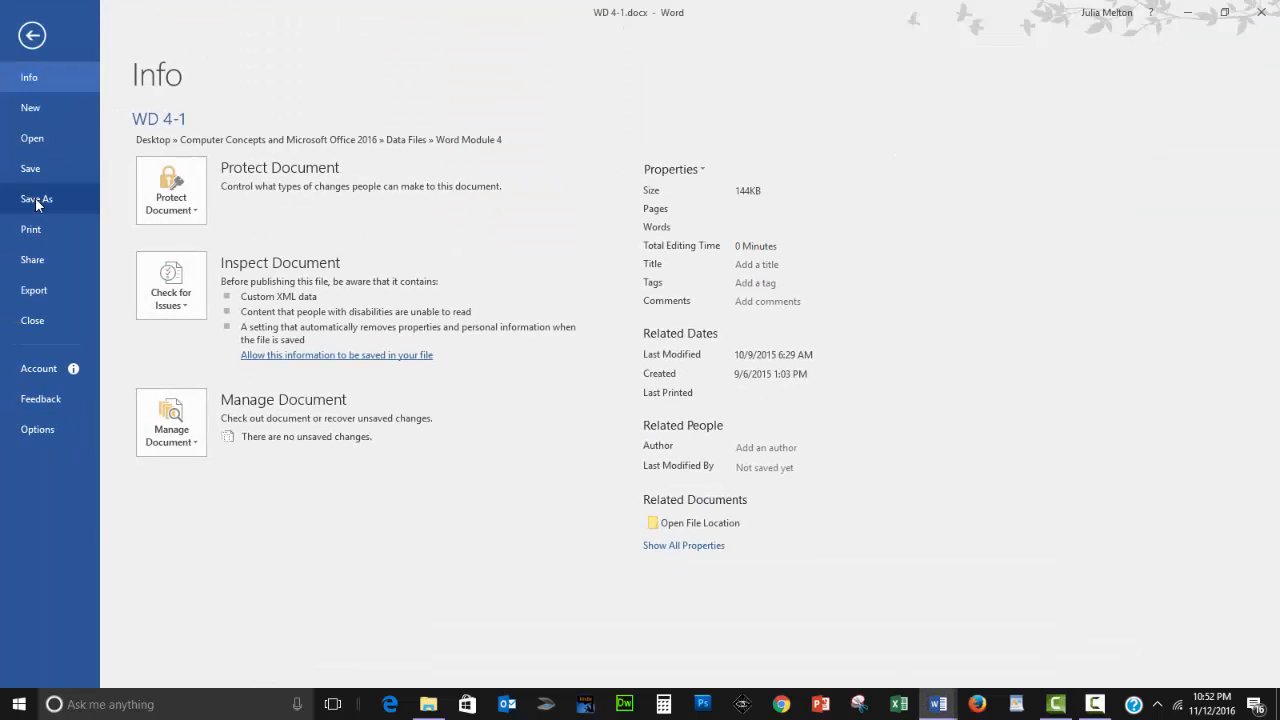
{"action": "left_click", "coordinate": [35, 197]}
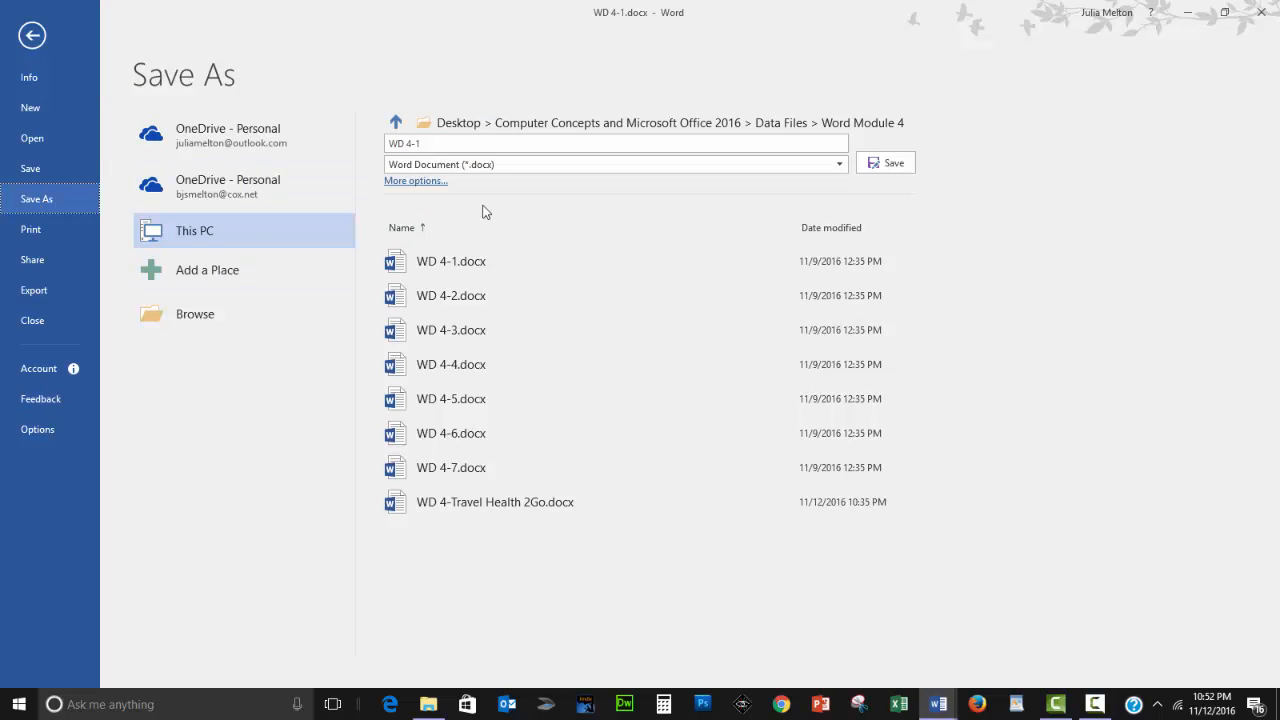
{"action": "left_click", "coordinate": [412, 143]}
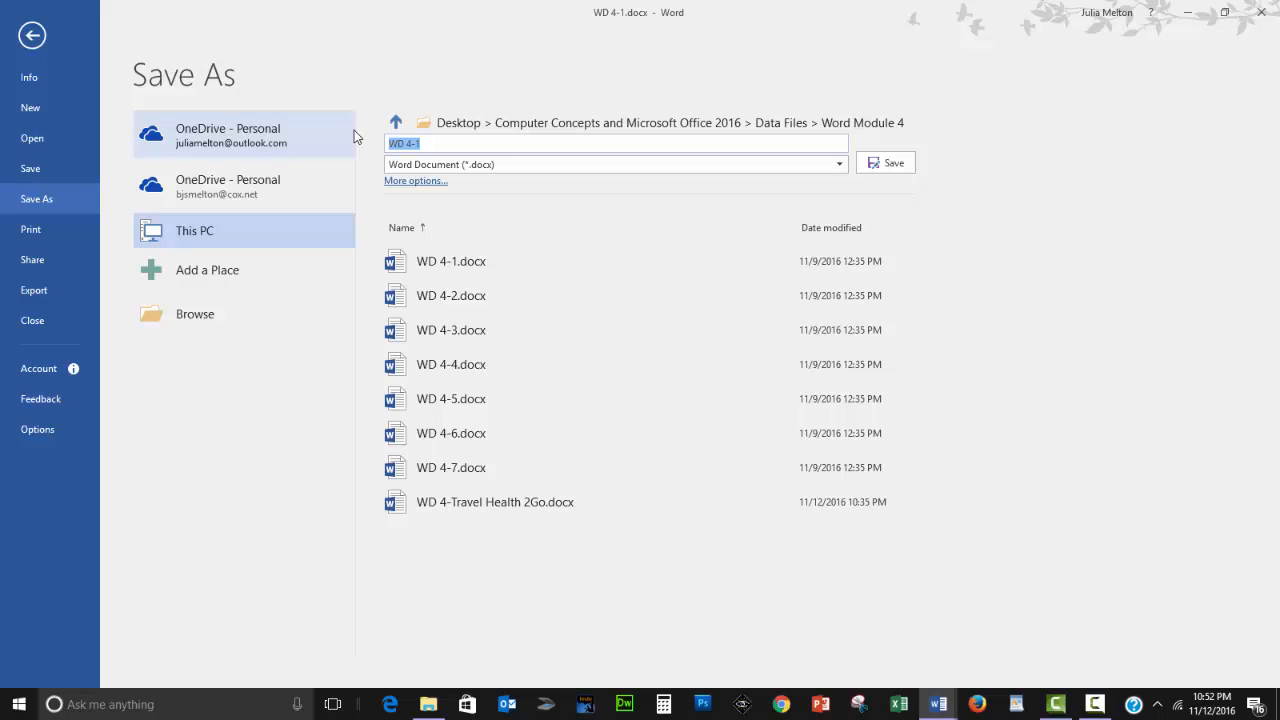
{"action": "type", "text": "WD"}
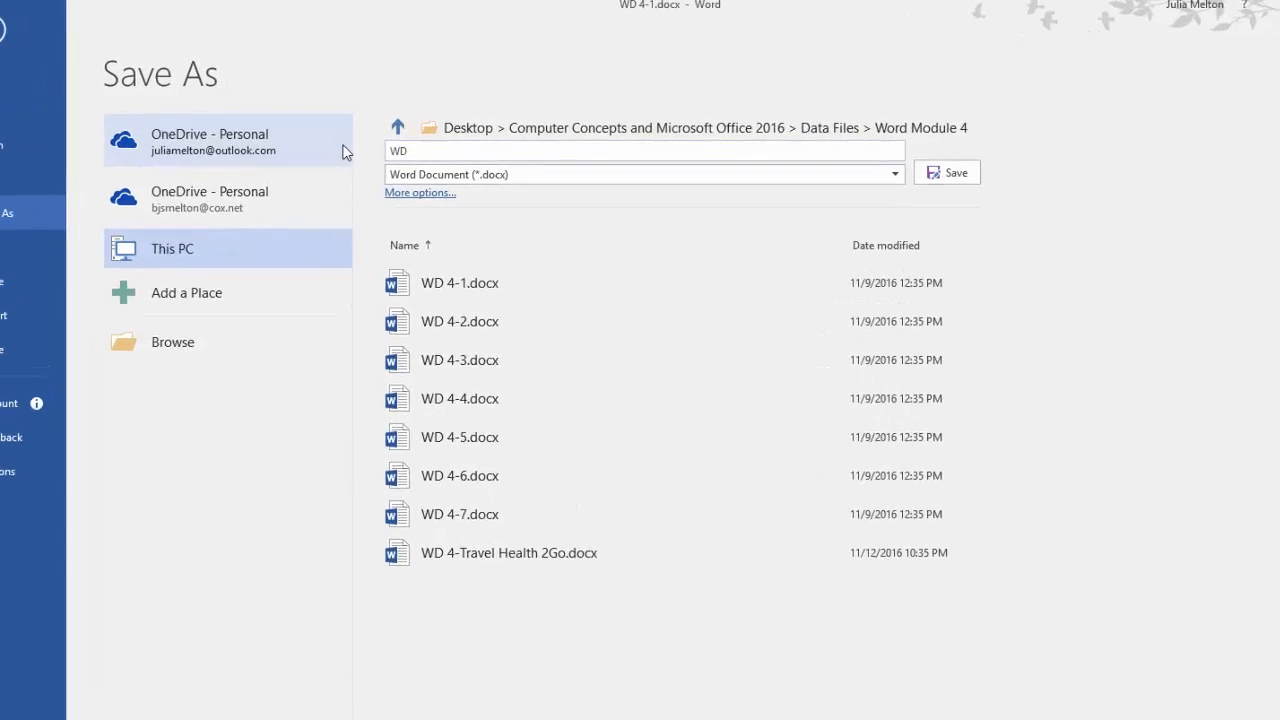
{"action": "type", "text": " 4-Travel "}
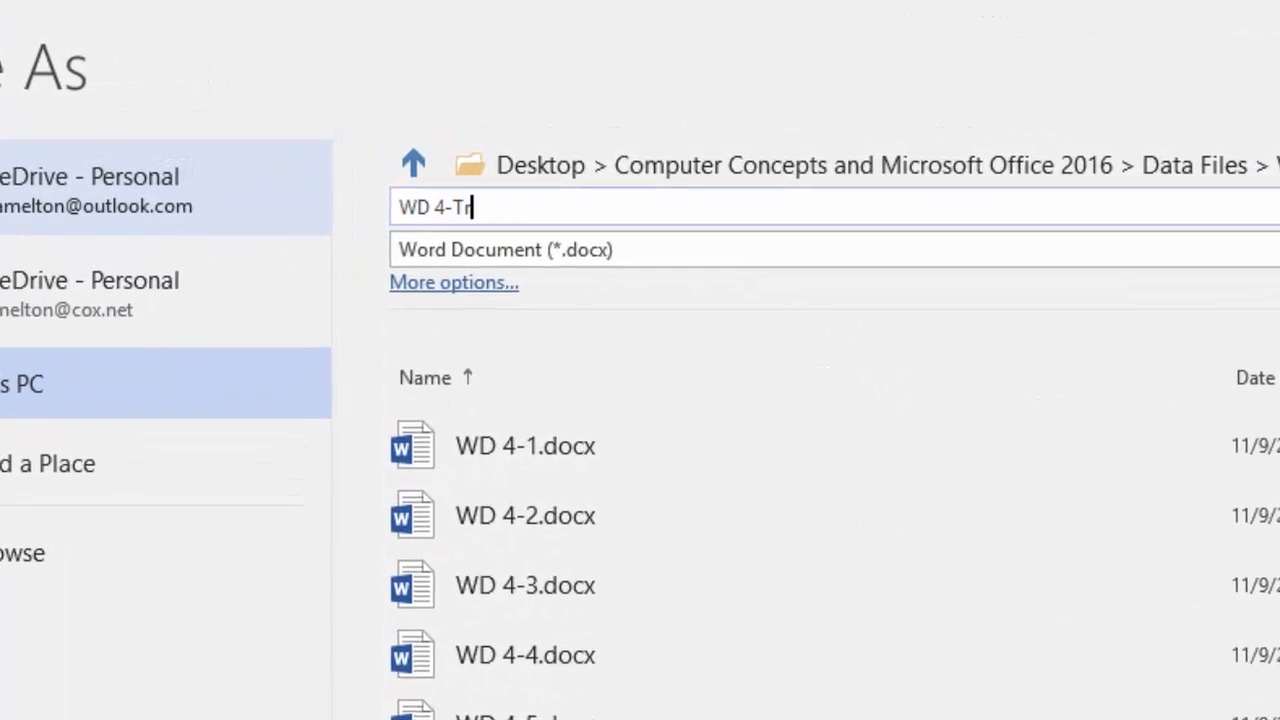
{"action": "type", "text": "Health 2"}
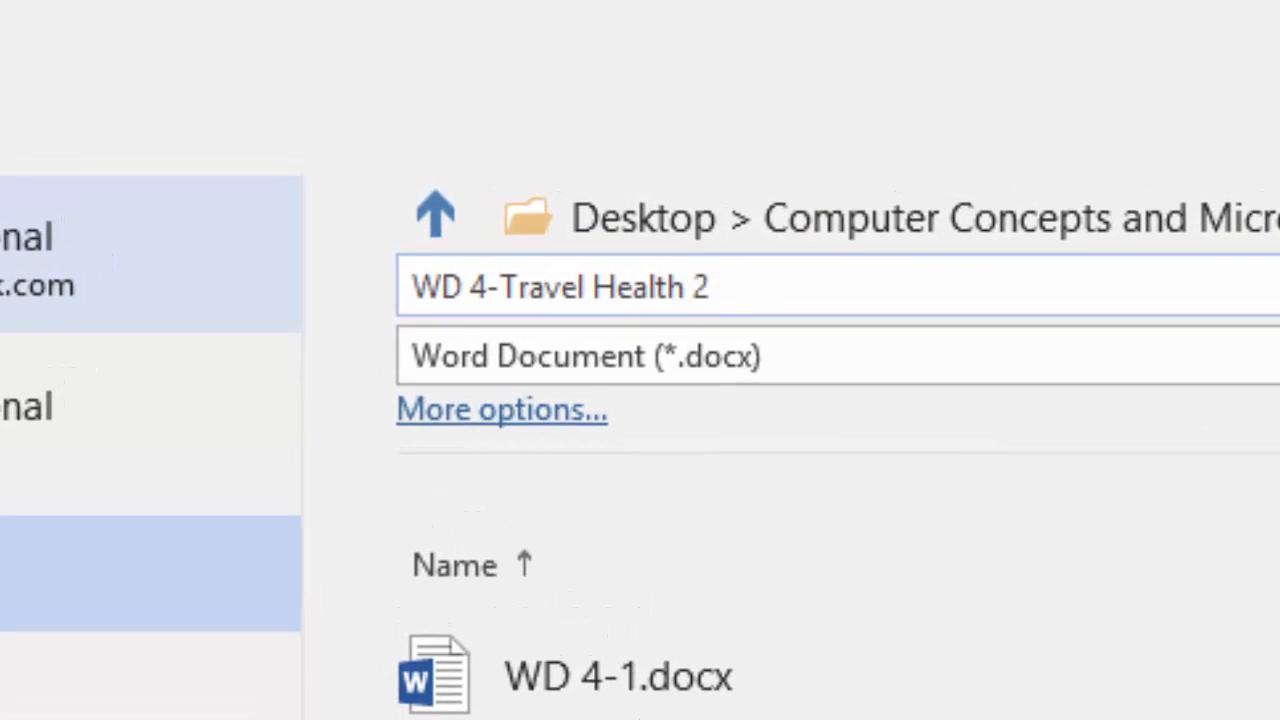
{"action": "type", "text": "Go"}
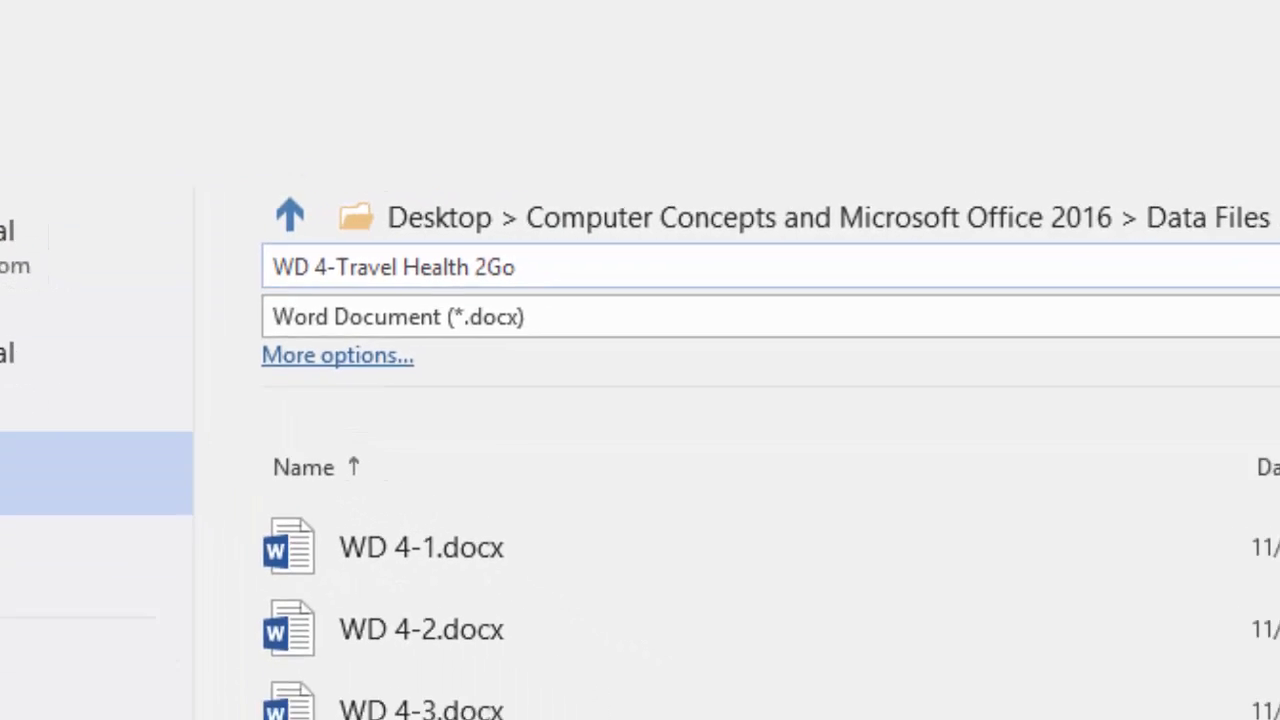
{"action": "left_click", "coordinate": [1045, 284]}
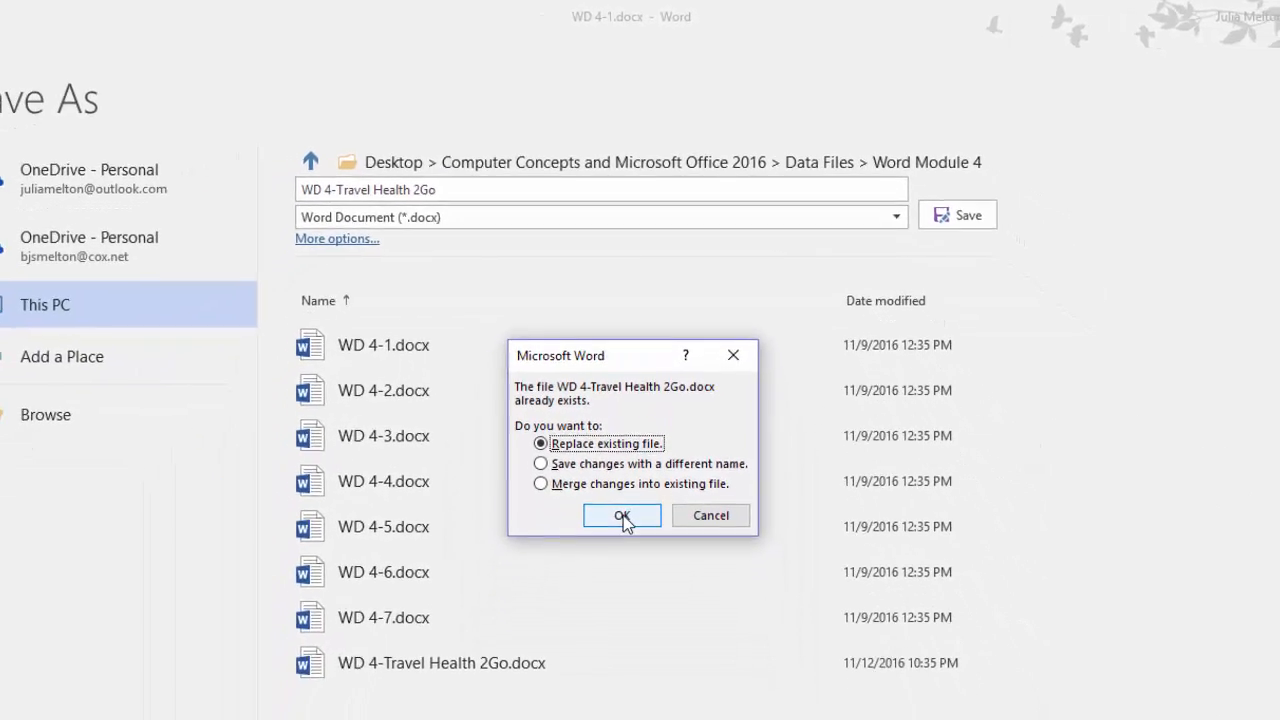
{"action": "left_click", "coordinate": [628, 456]}
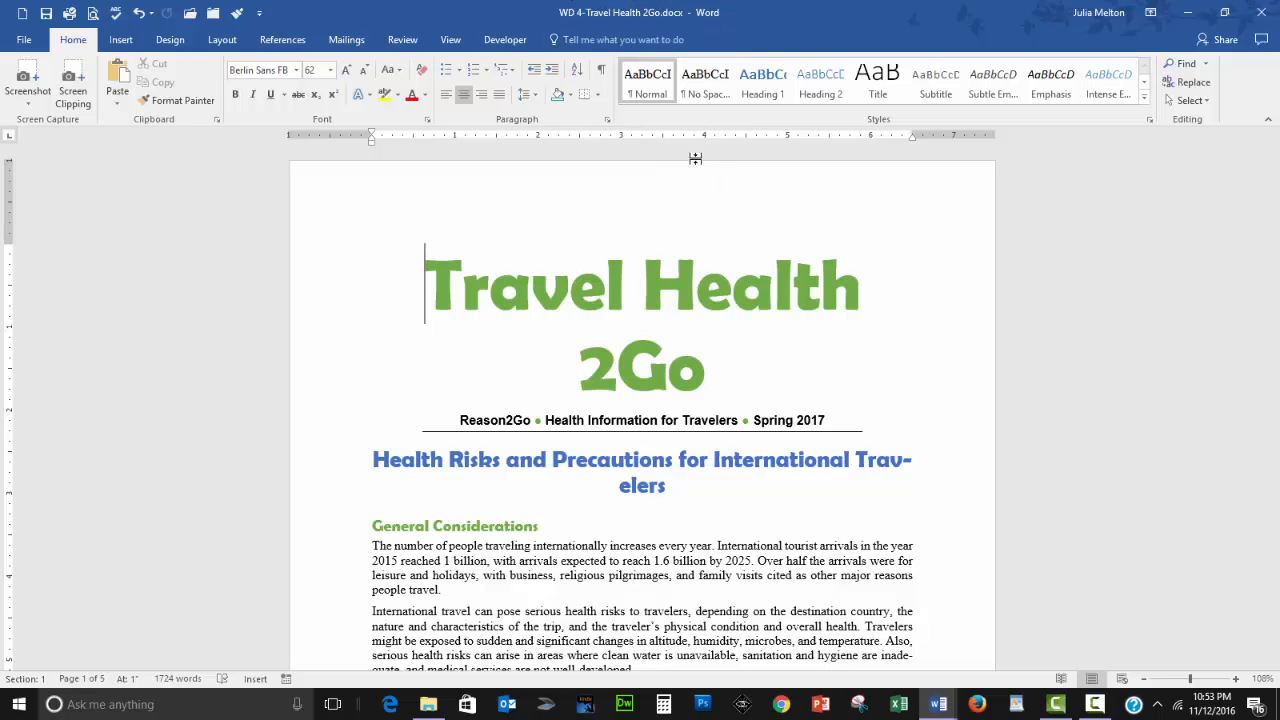
- Review the whole newsletter from the title through the Traveler's Checklist, and return to the beginning of the document
{"action": "scroll", "coordinate": [670, 255], "scroll_direction": "down", "scroll_amount": 10}
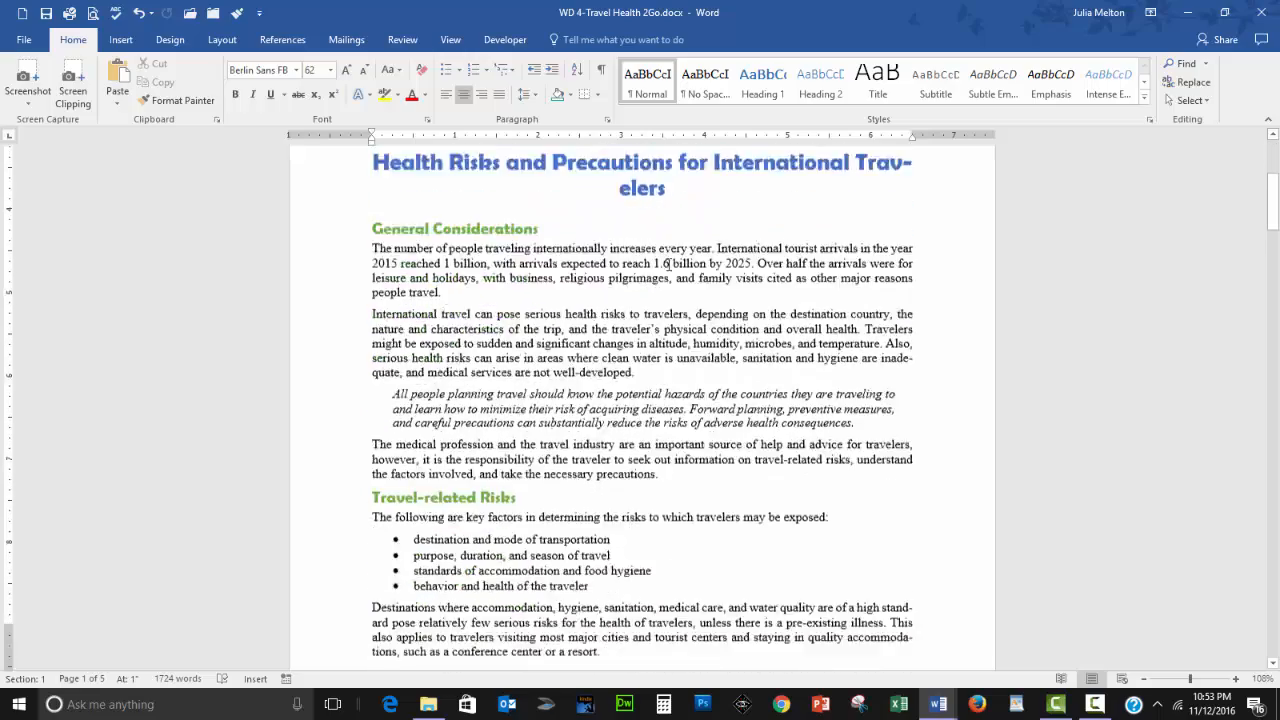
{"action": "scroll", "coordinate": [661, 282], "scroll_direction": "down", "scroll_amount": 12}
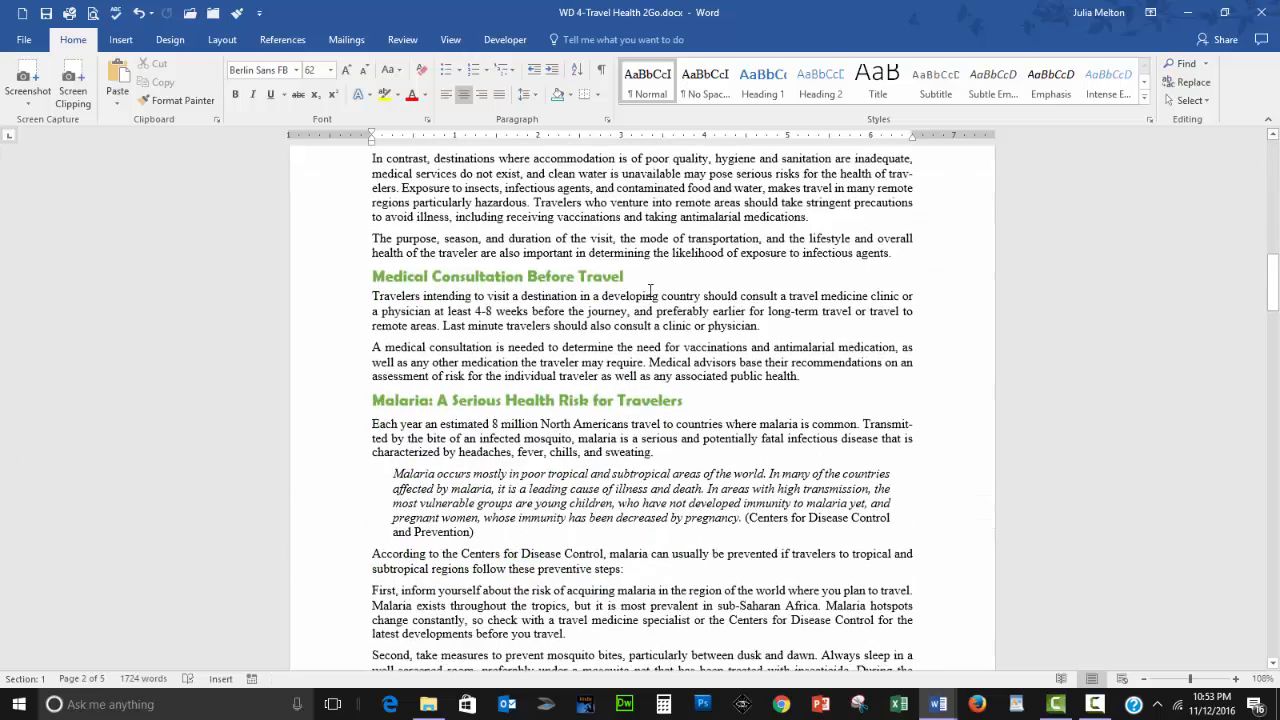
{"action": "scroll", "coordinate": [648, 290], "scroll_direction": "down", "scroll_amount": 9}
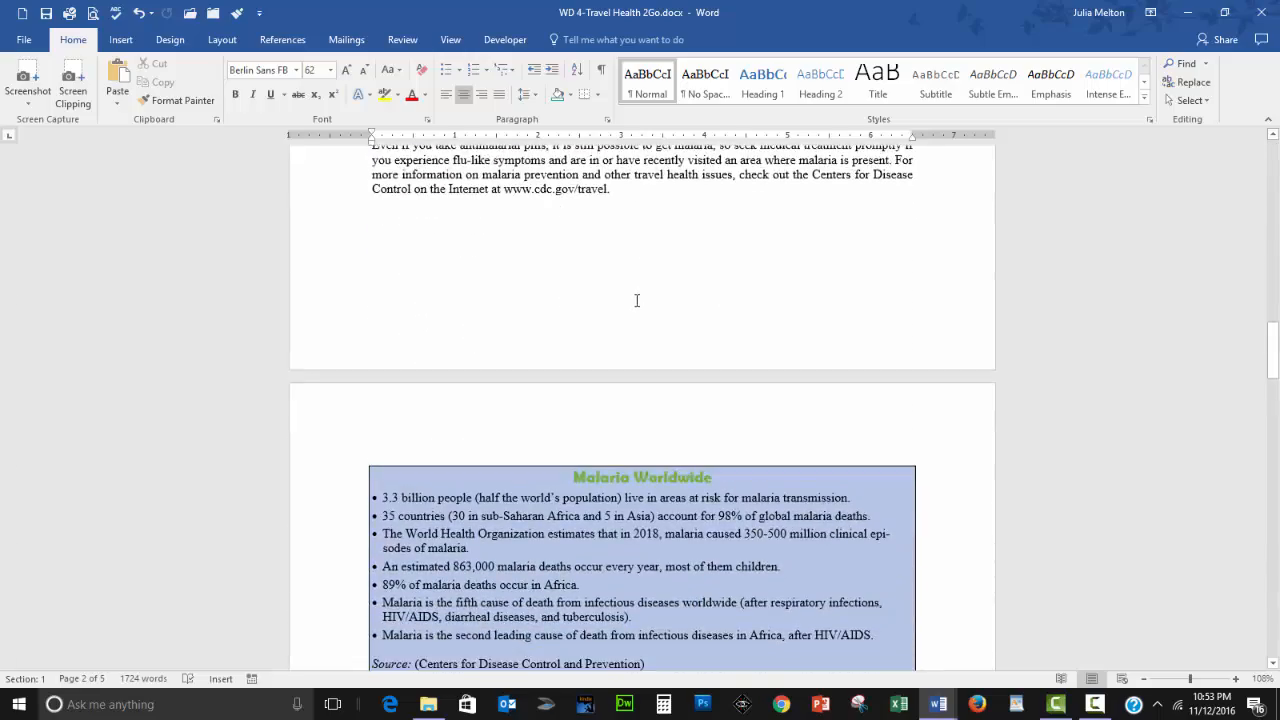
{"action": "scroll", "coordinate": [633, 308], "scroll_direction": "down", "scroll_amount": 1}
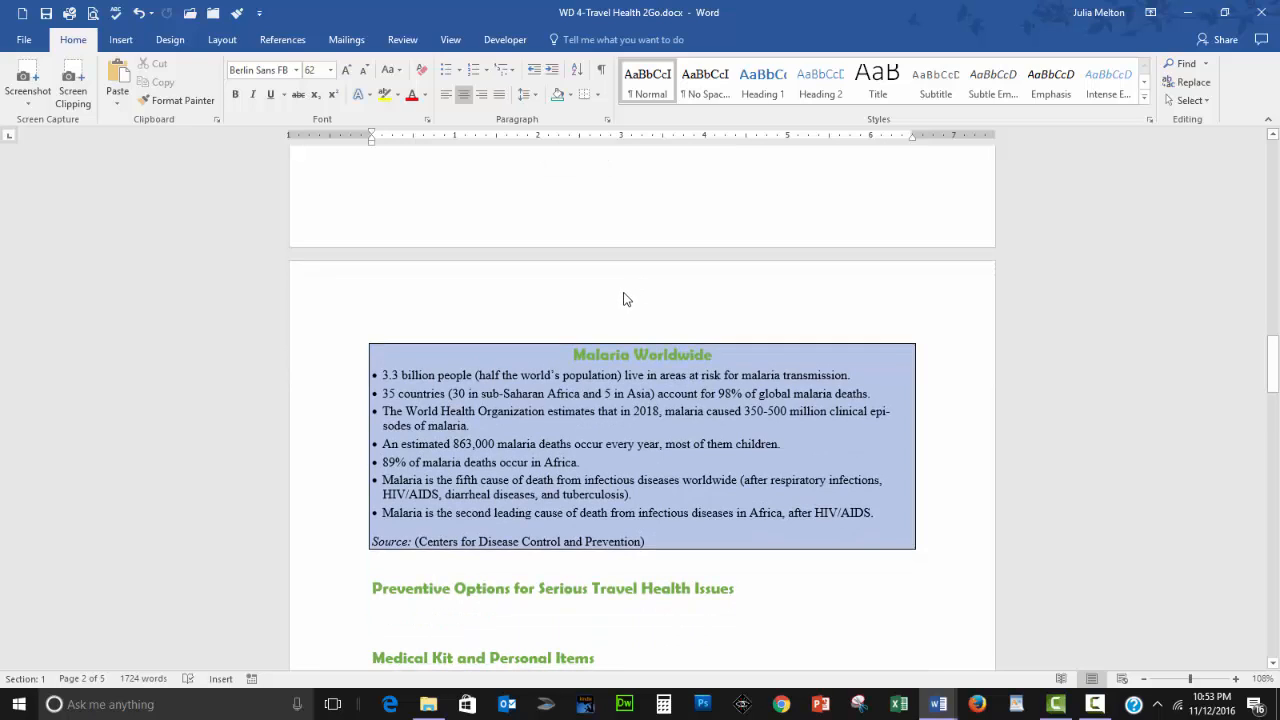
{"action": "scroll", "coordinate": [622, 300], "scroll_direction": "down", "scroll_amount": 2}
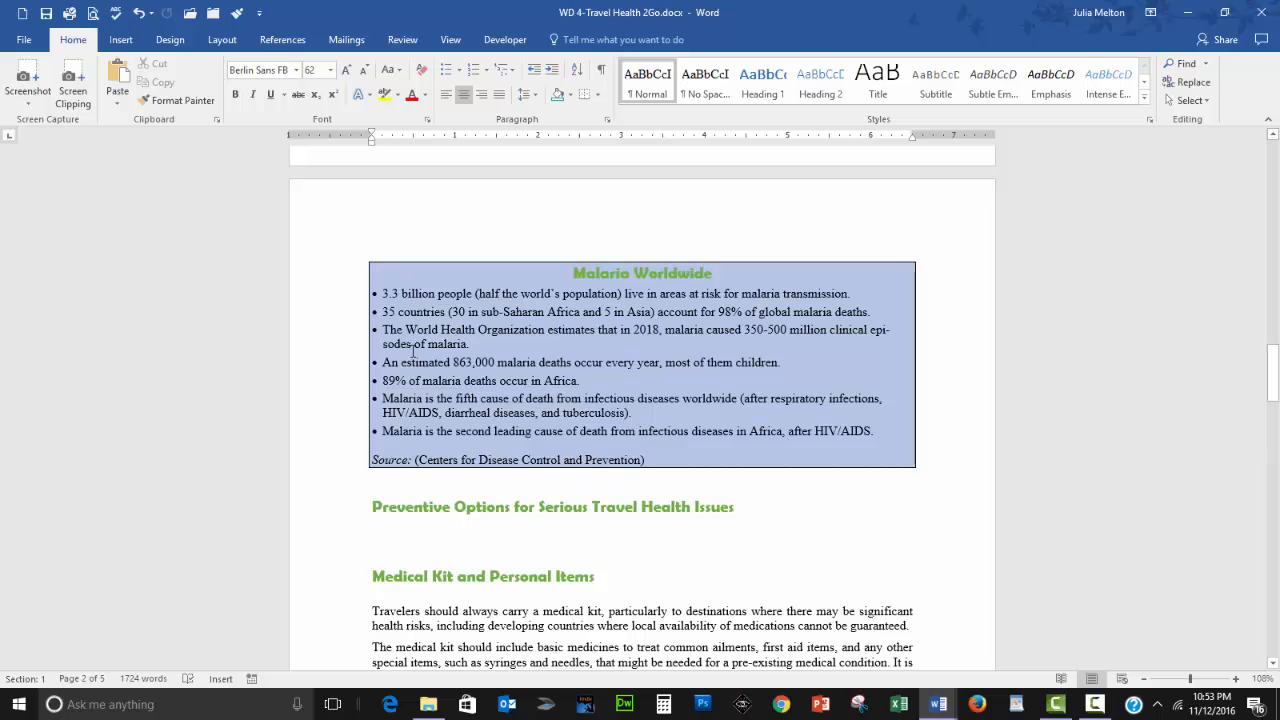
{"action": "scroll", "coordinate": [423, 411], "scroll_direction": "down", "scroll_amount": 7}
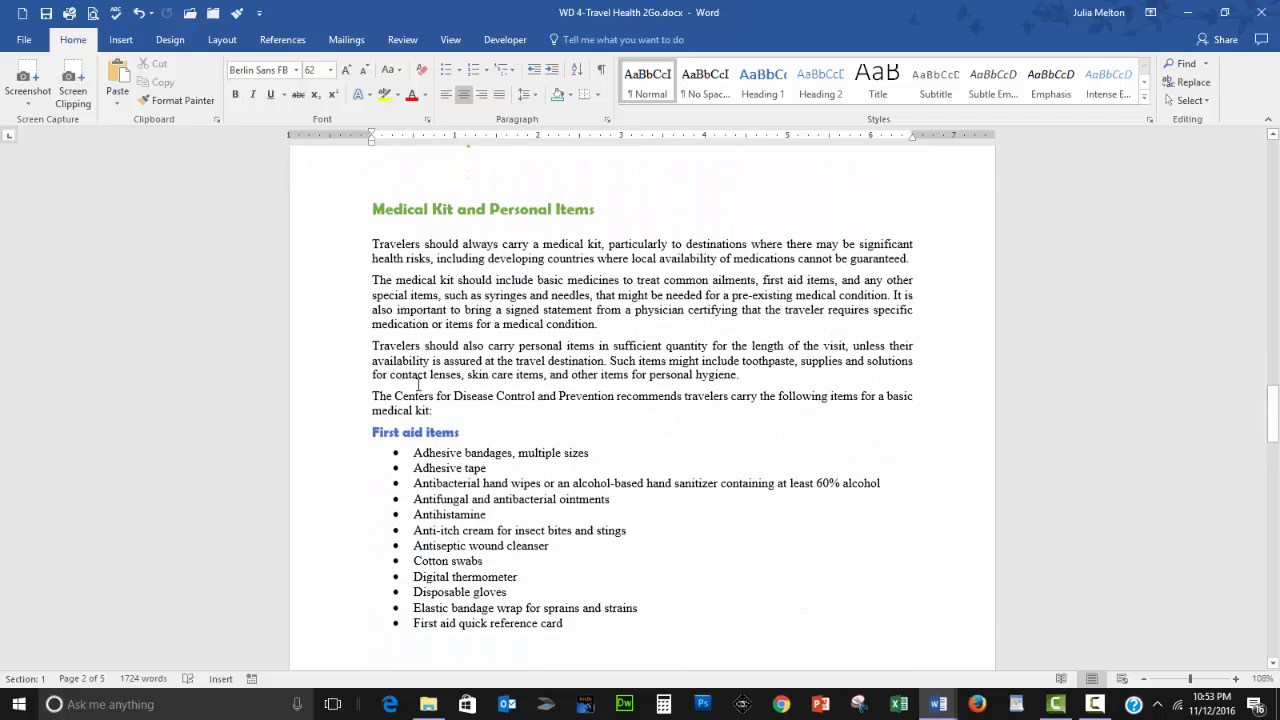
{"action": "scroll", "coordinate": [480, 306], "scroll_direction": "down", "scroll_amount": 2}
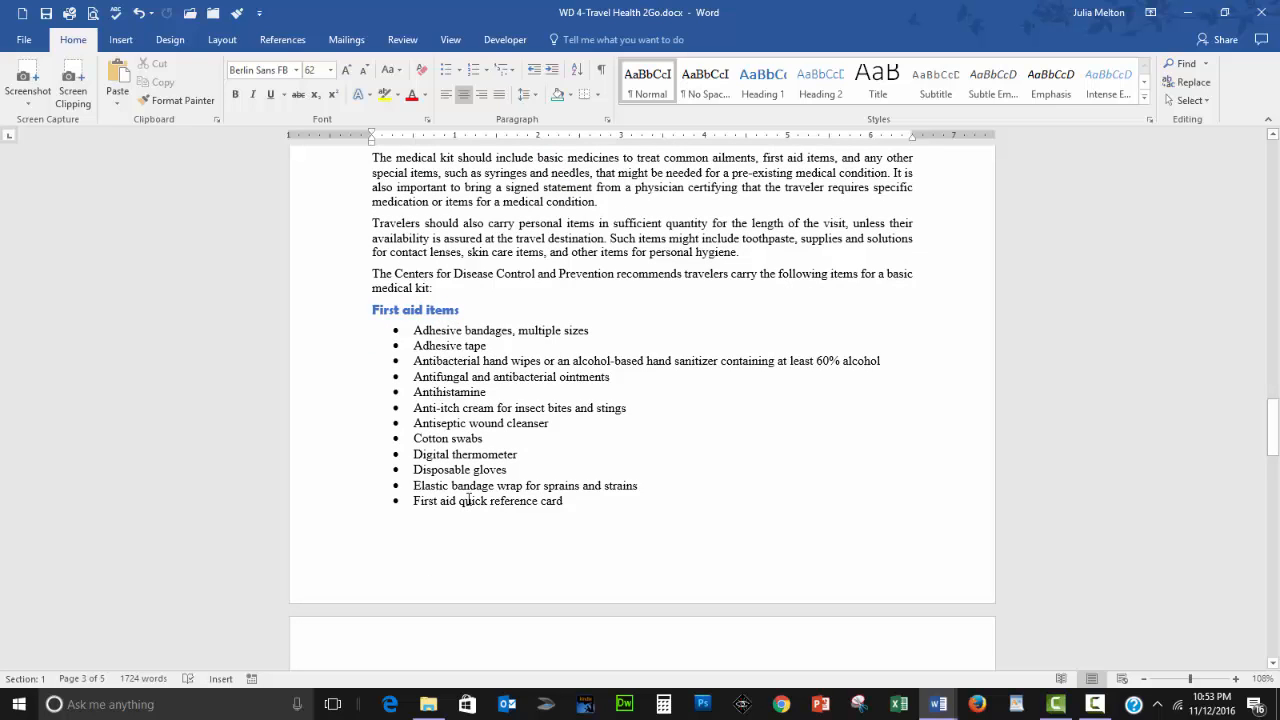
{"action": "scroll", "coordinate": [465, 500], "scroll_direction": "down", "scroll_amount": 8}
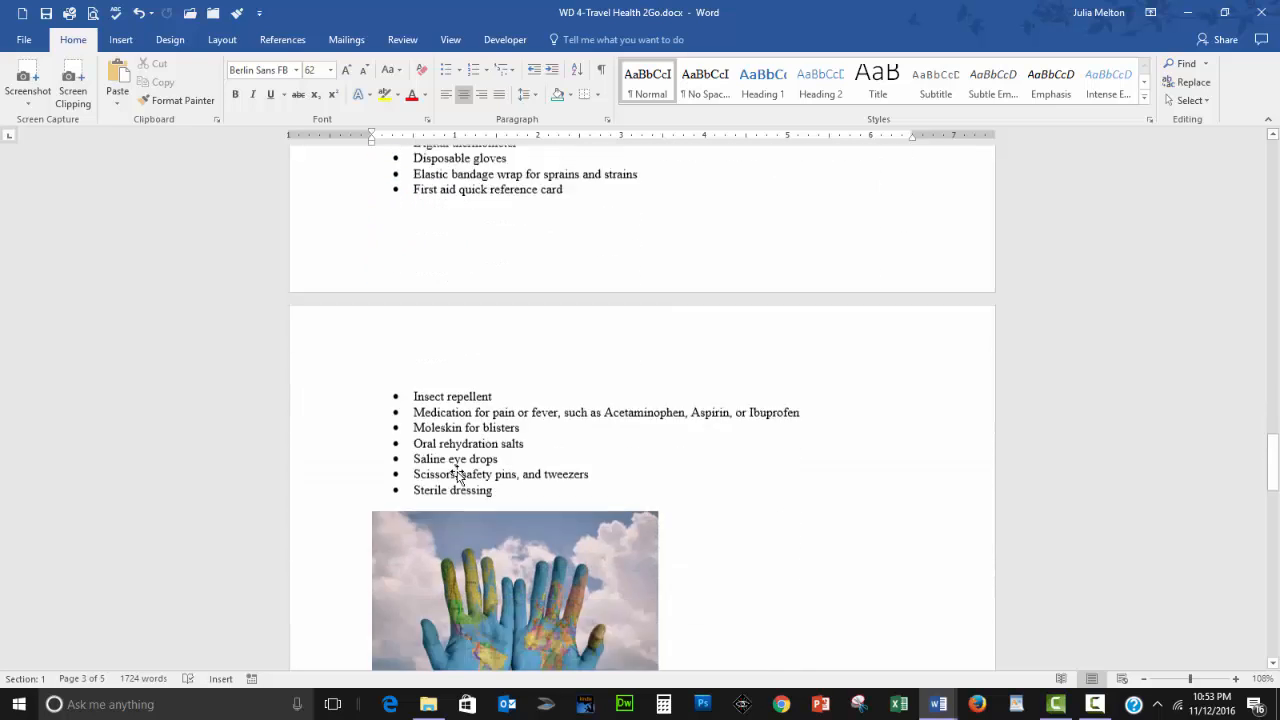
{"action": "scroll", "coordinate": [453, 468], "scroll_direction": "down", "scroll_amount": 1}
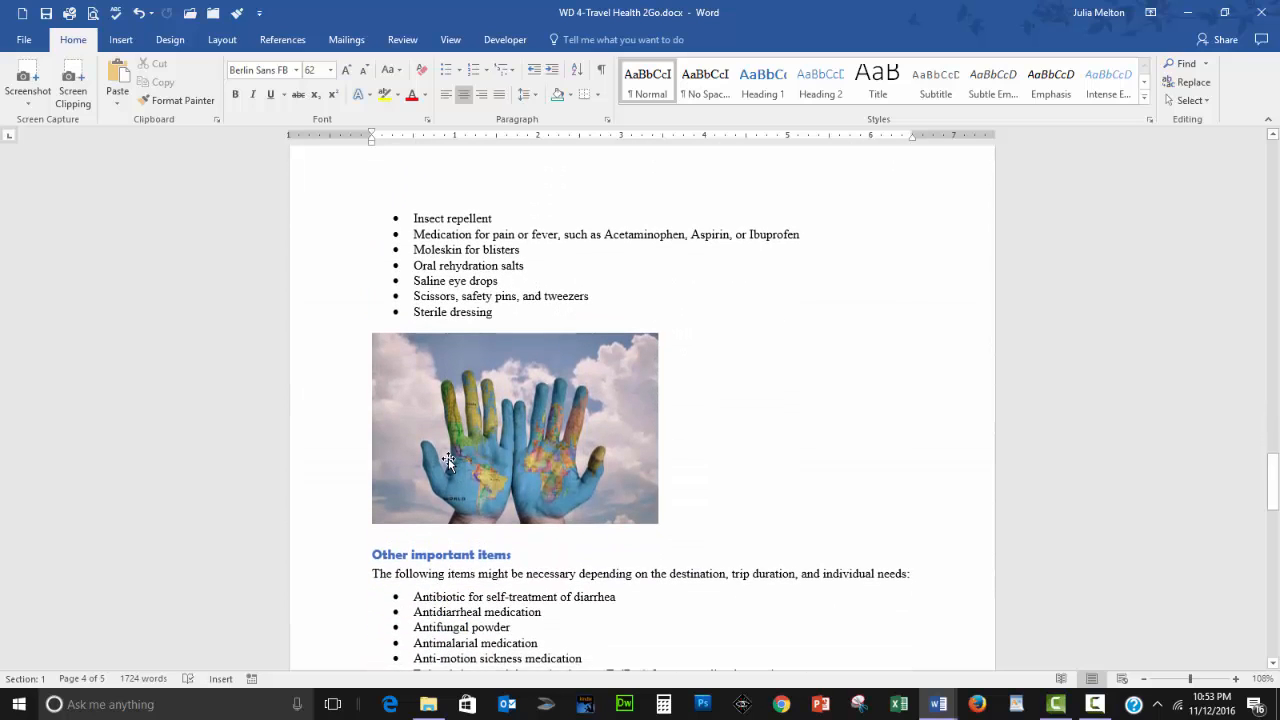
{"action": "scroll", "coordinate": [448, 458], "scroll_direction": "down", "scroll_amount": 6}
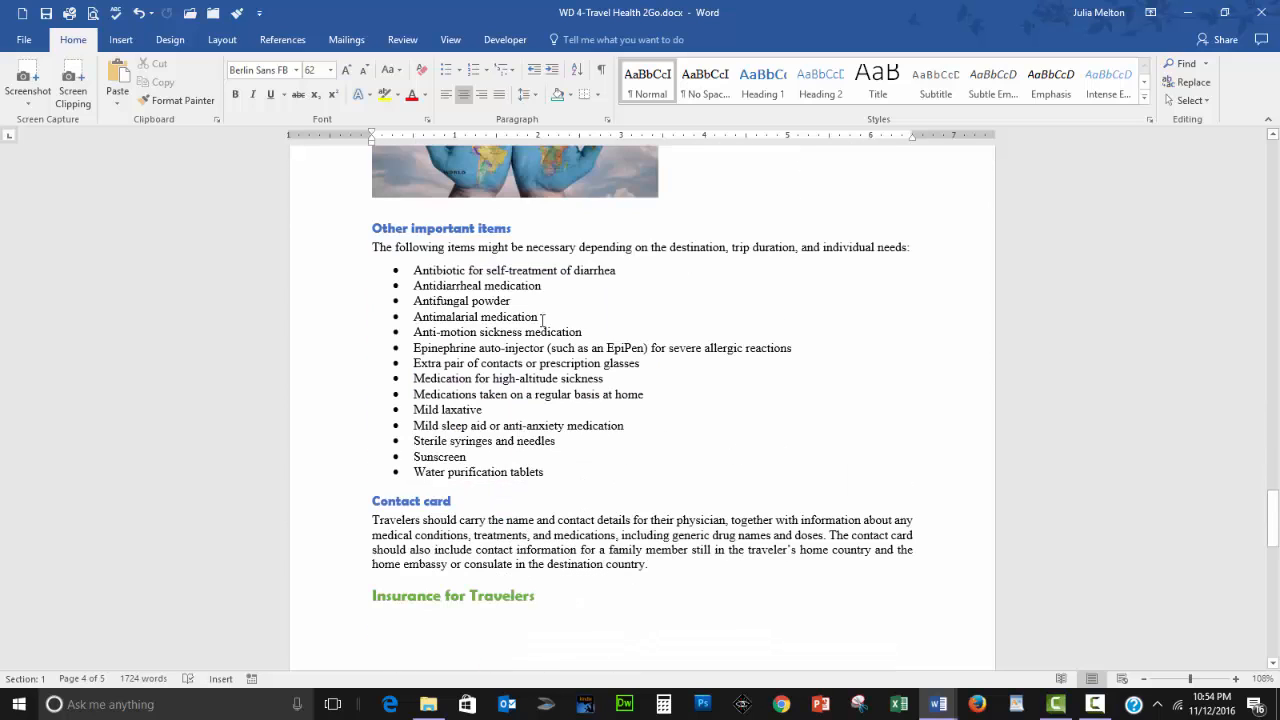
{"action": "scroll", "coordinate": [483, 398], "scroll_direction": "down", "scroll_amount": 2}
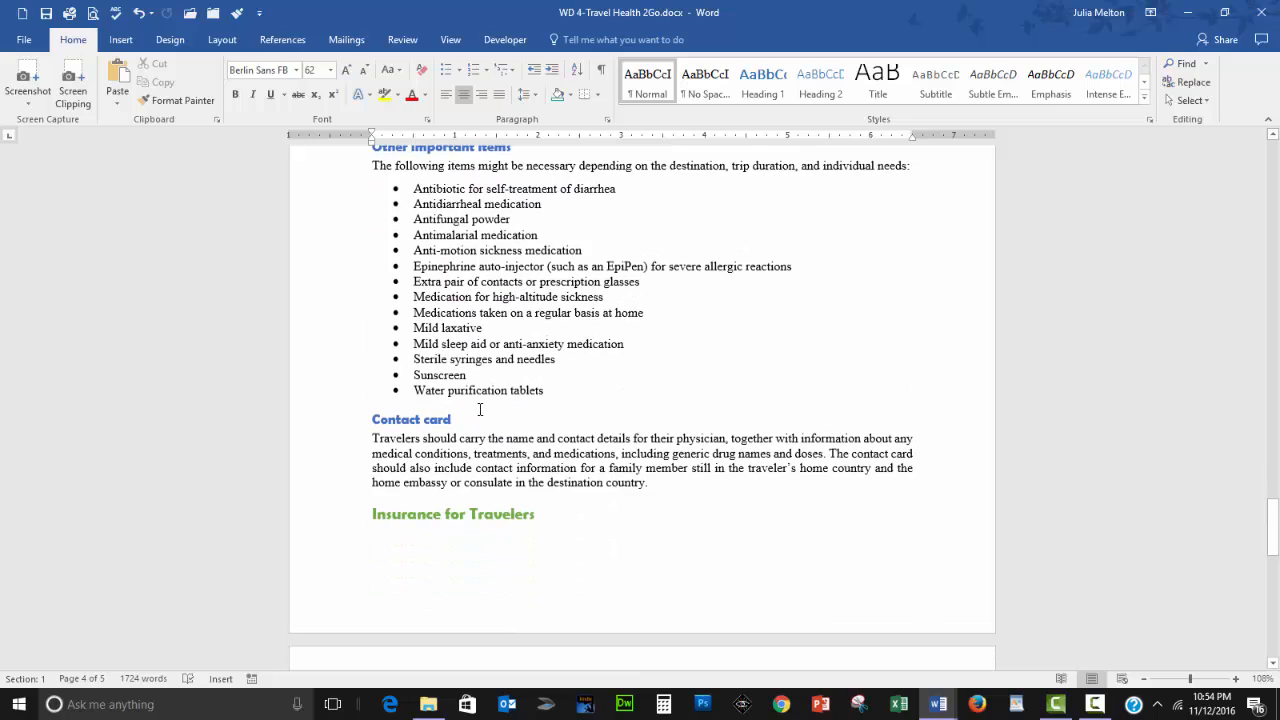
{"action": "scroll", "coordinate": [480, 410], "scroll_direction": "down", "scroll_amount": 10}
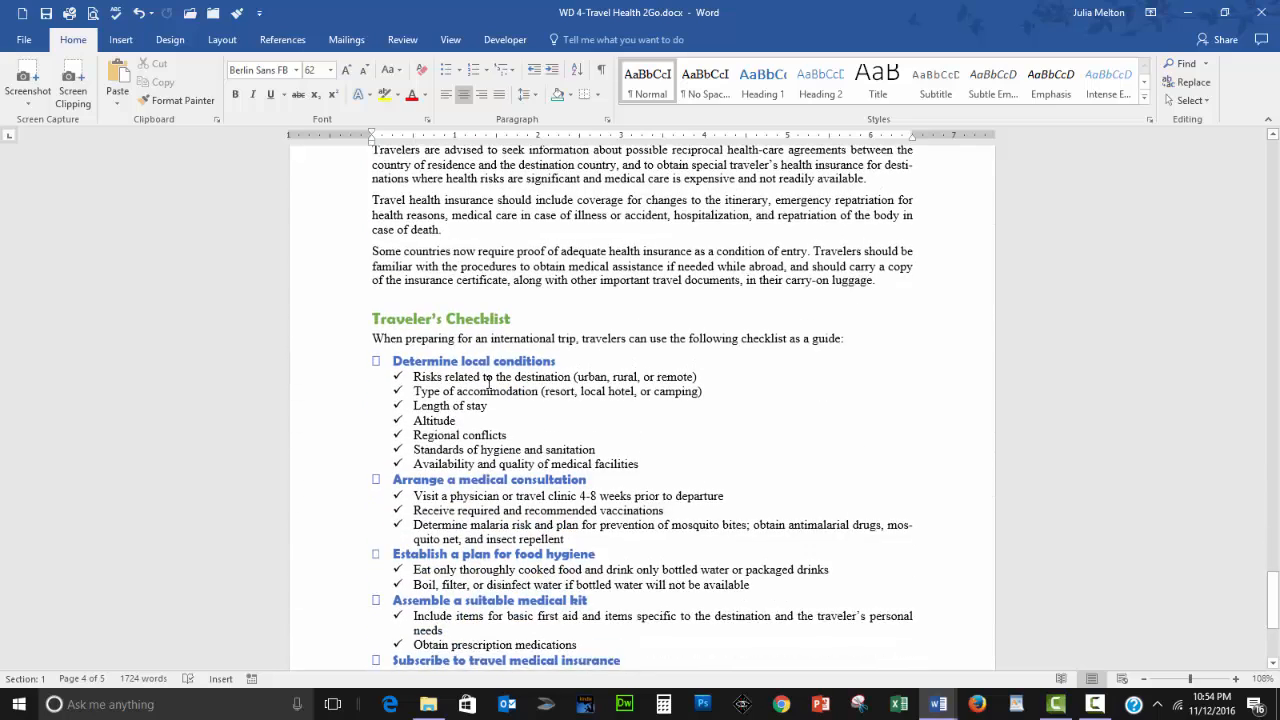
{"action": "scroll", "coordinate": [487, 380], "scroll_direction": "down", "scroll_amount": 3}
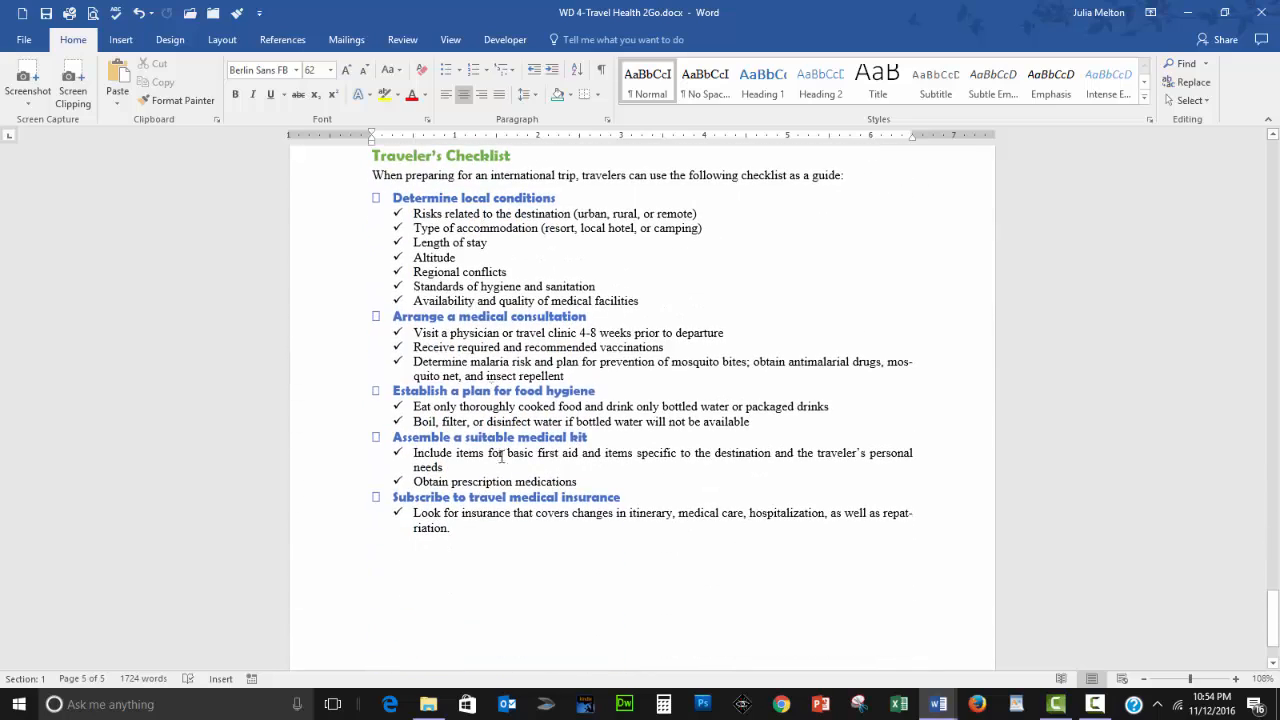
{"action": "scroll", "coordinate": [516, 478], "scroll_direction": "down", "scroll_amount": 2}
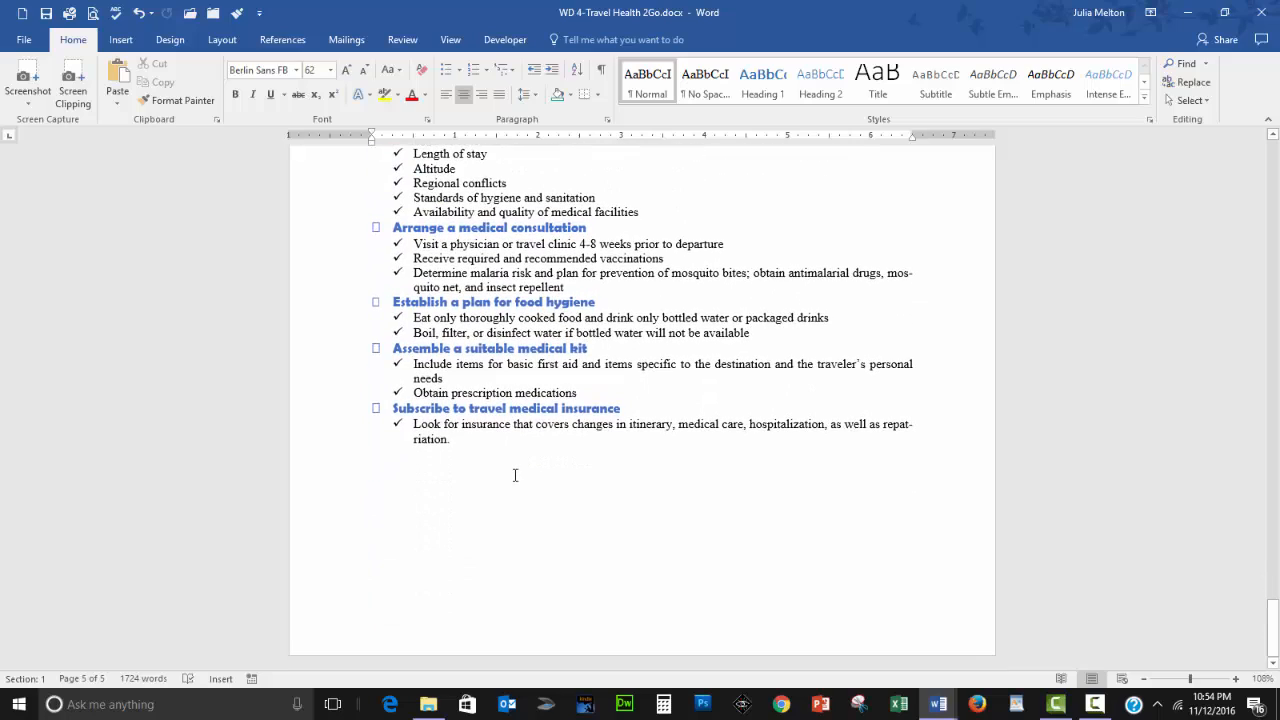
{"action": "scroll", "coordinate": [512, 460], "scroll_direction": "up", "scroll_amount": 20}
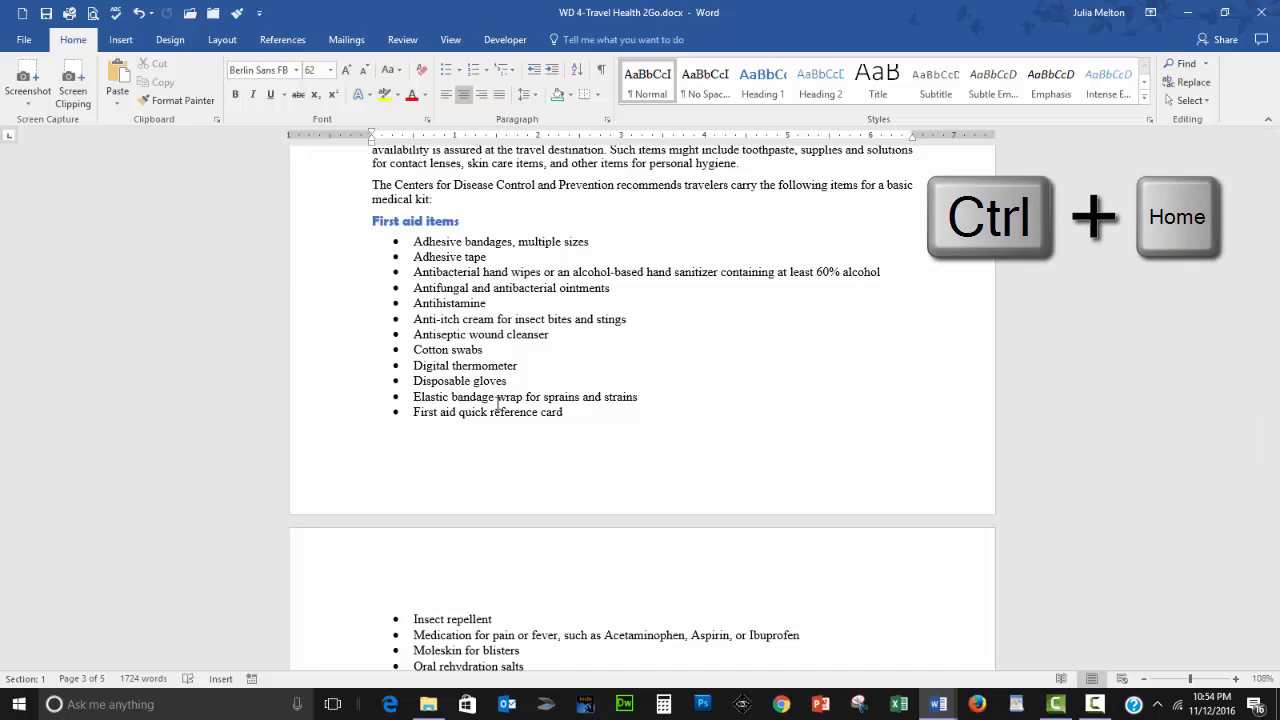
{"action": "key", "text": "ctrl+Home"}
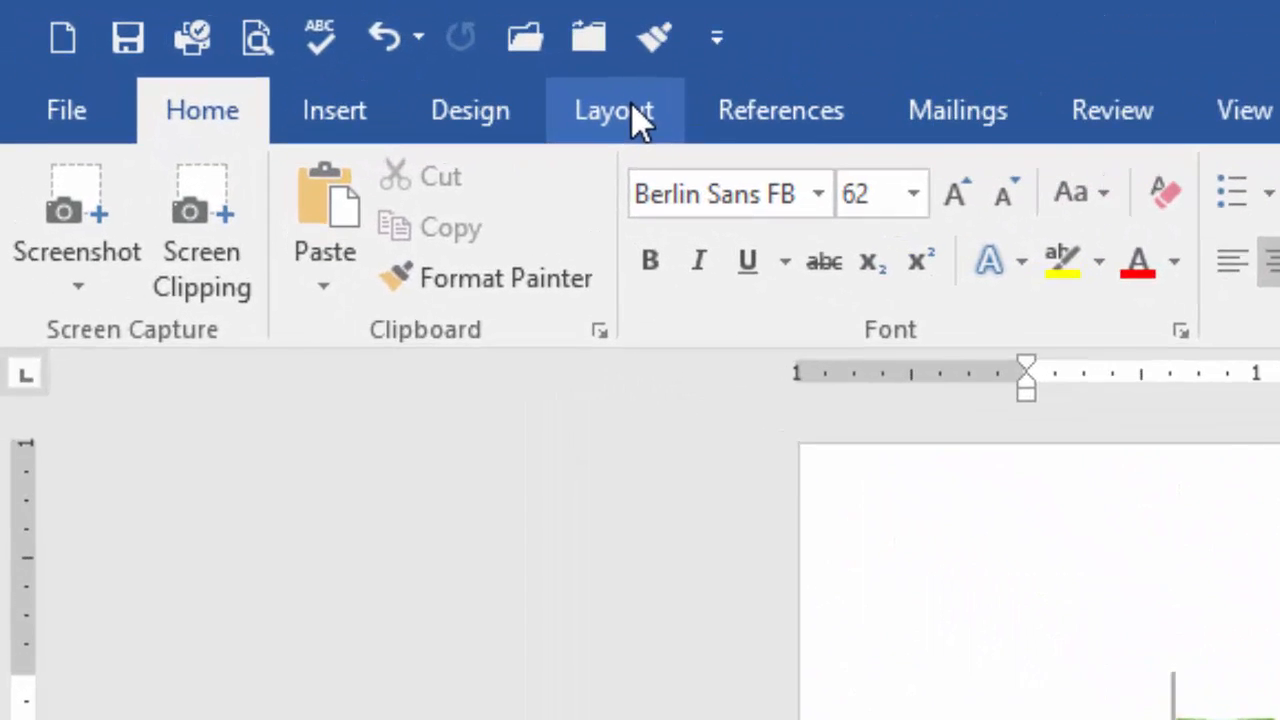
- Open the custom margin settings and set the top margin to 0.7"
{"action": "left_click", "coordinate": [225, 40]}
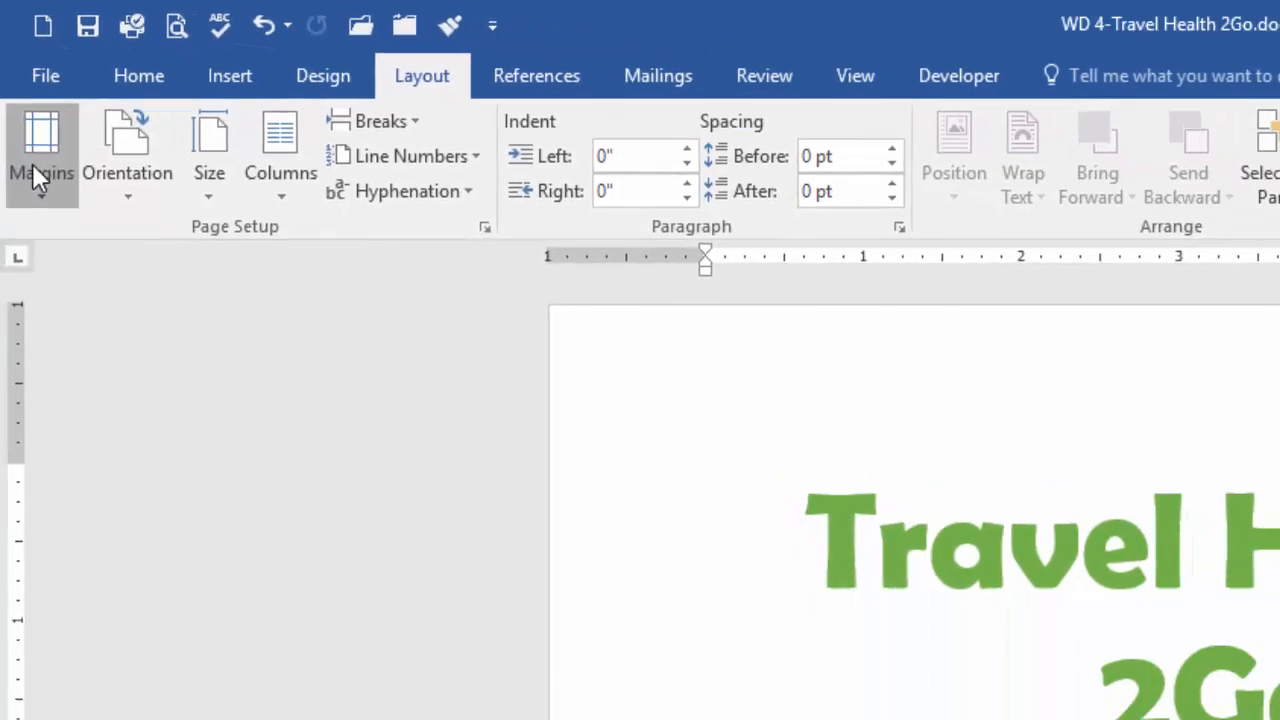
{"action": "left_click", "coordinate": [60, 265]}
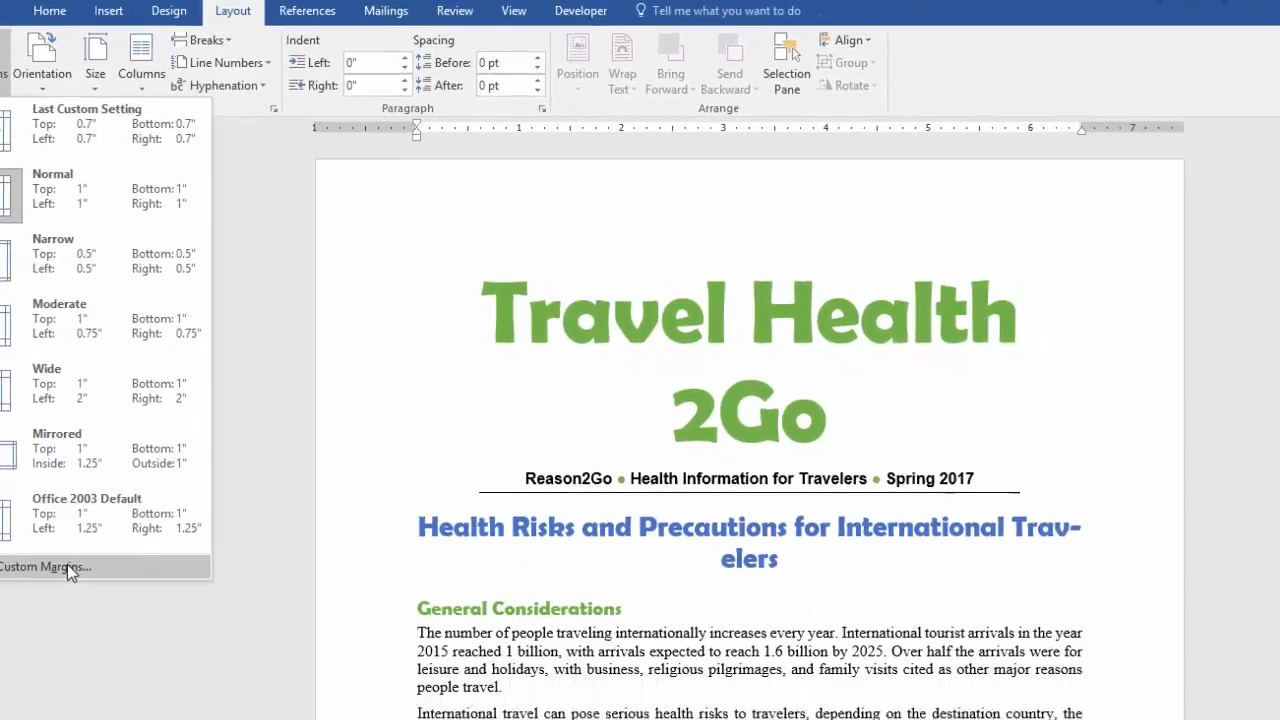
{"action": "left_click", "coordinate": [122, 675]}
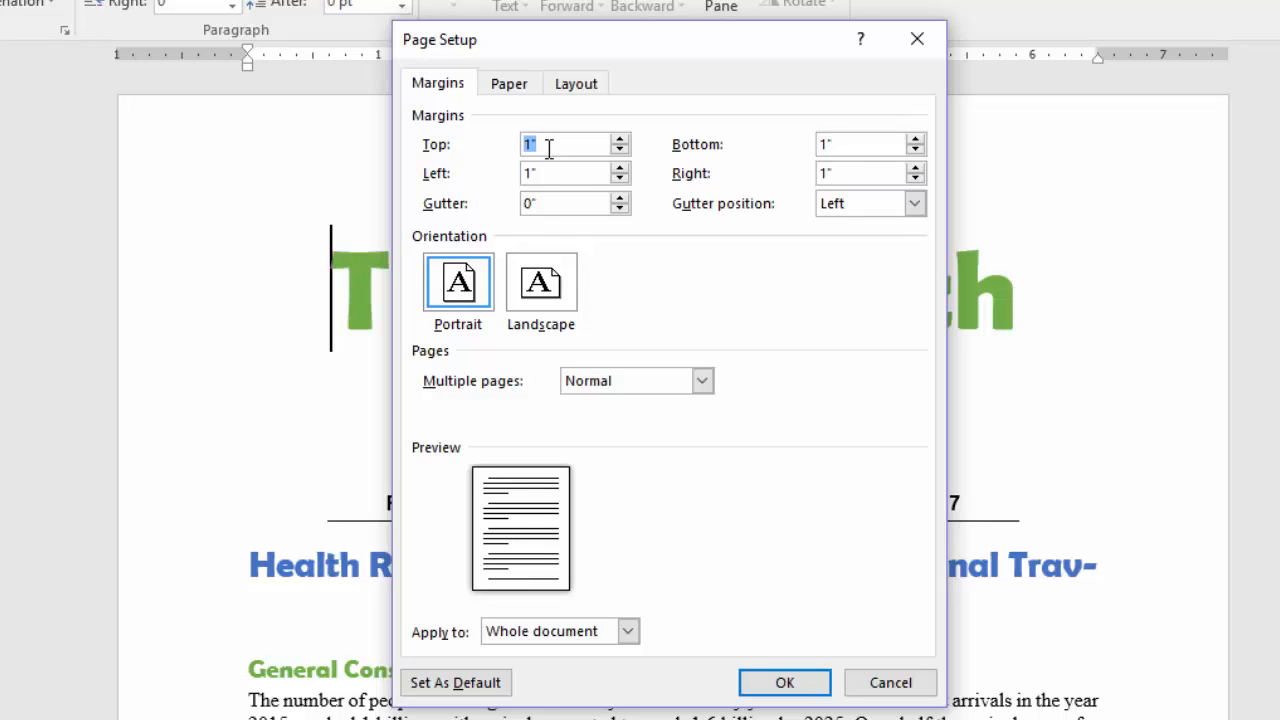
{"action": "left_click", "coordinate": [620, 149]}
{"action": "left_click", "coordinate": [620, 149]}
{"action": "left_click", "coordinate": [620, 149]}
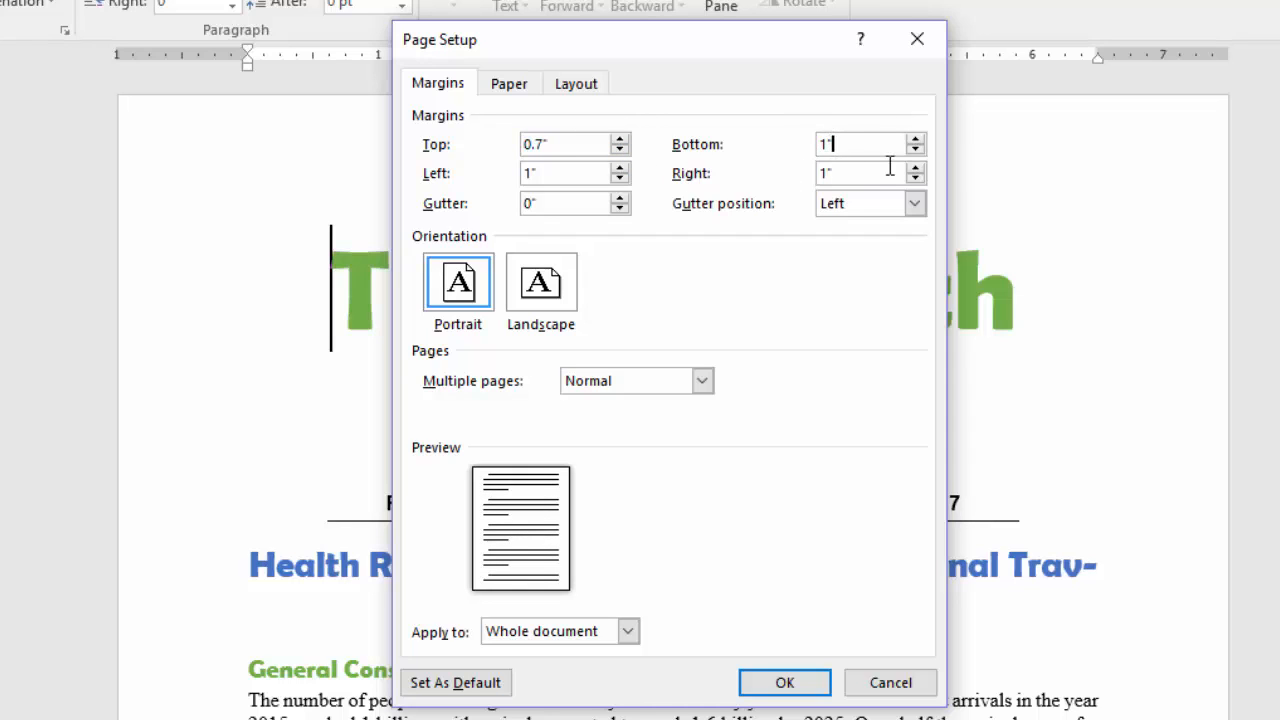
- Set the bottom, left and right margins to 0.7" and apply the margins to the whole document
{"action": "left_click_drag", "start_coordinate": [840, 145], "coordinate": [807, 138]}
{"action": "type", "text": ".7"}
{"action": "key", "text": "Tab"}
{"action": "type", "text": ".7"}
{"action": "key", "text": "Tab"}
{"action": "type", "text": ".7"}
{"action": "left_click", "coordinate": [785, 683]}
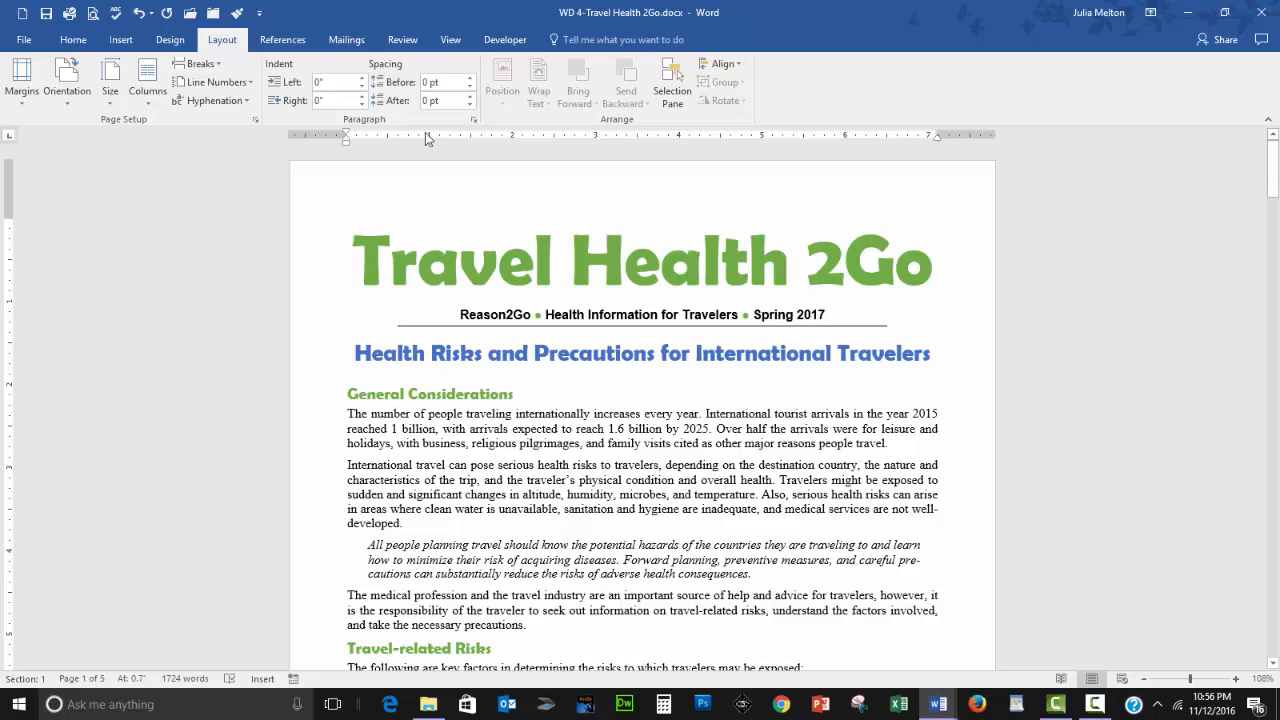
- Display multiple pages at once, examine the layout of all the document's pages, and return to 100% zoom
{"action": "left_click", "coordinate": [448, 41]}
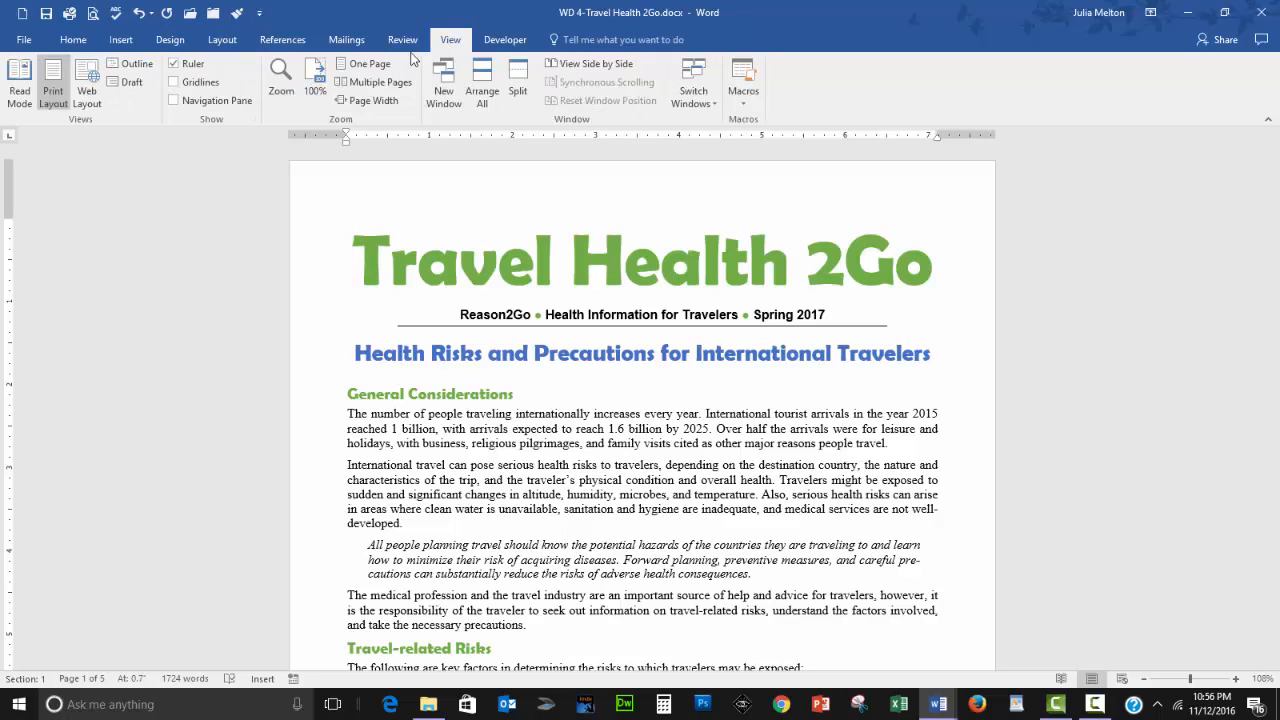
{"action": "left_click", "coordinate": [375, 86]}
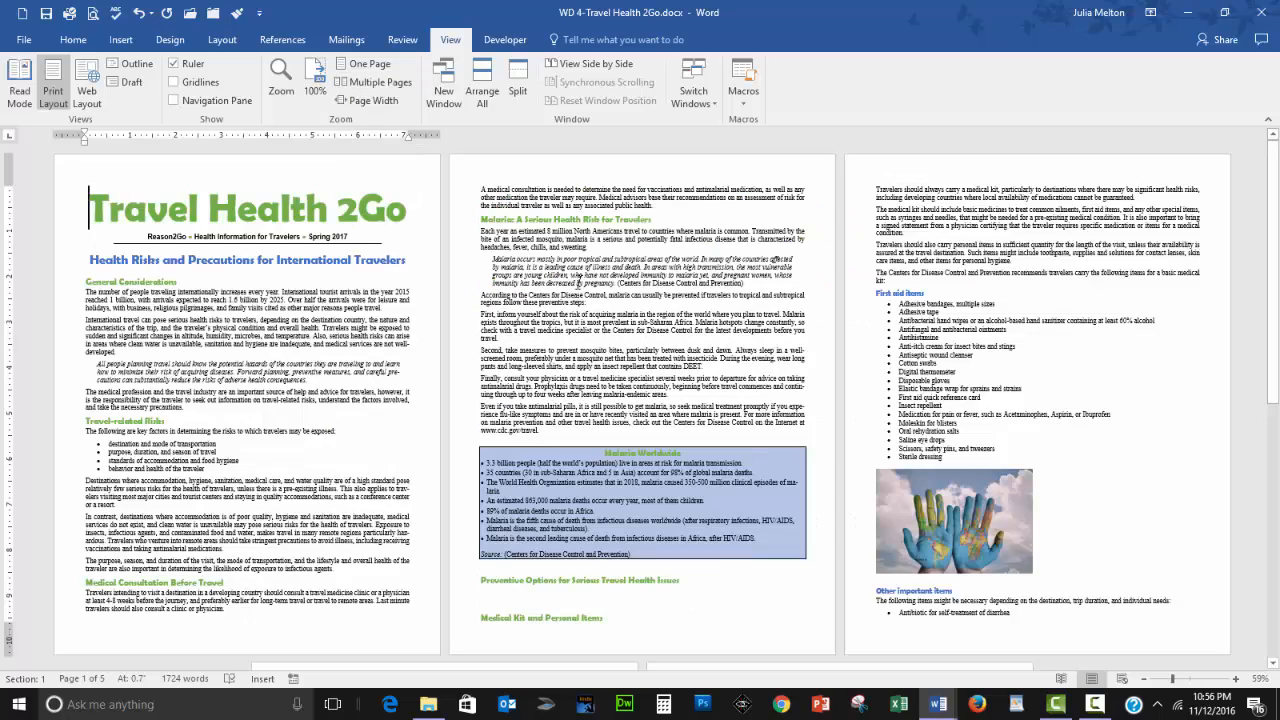
{"action": "scroll", "coordinate": [947, 561], "scroll_direction": "down", "scroll_amount": 5}
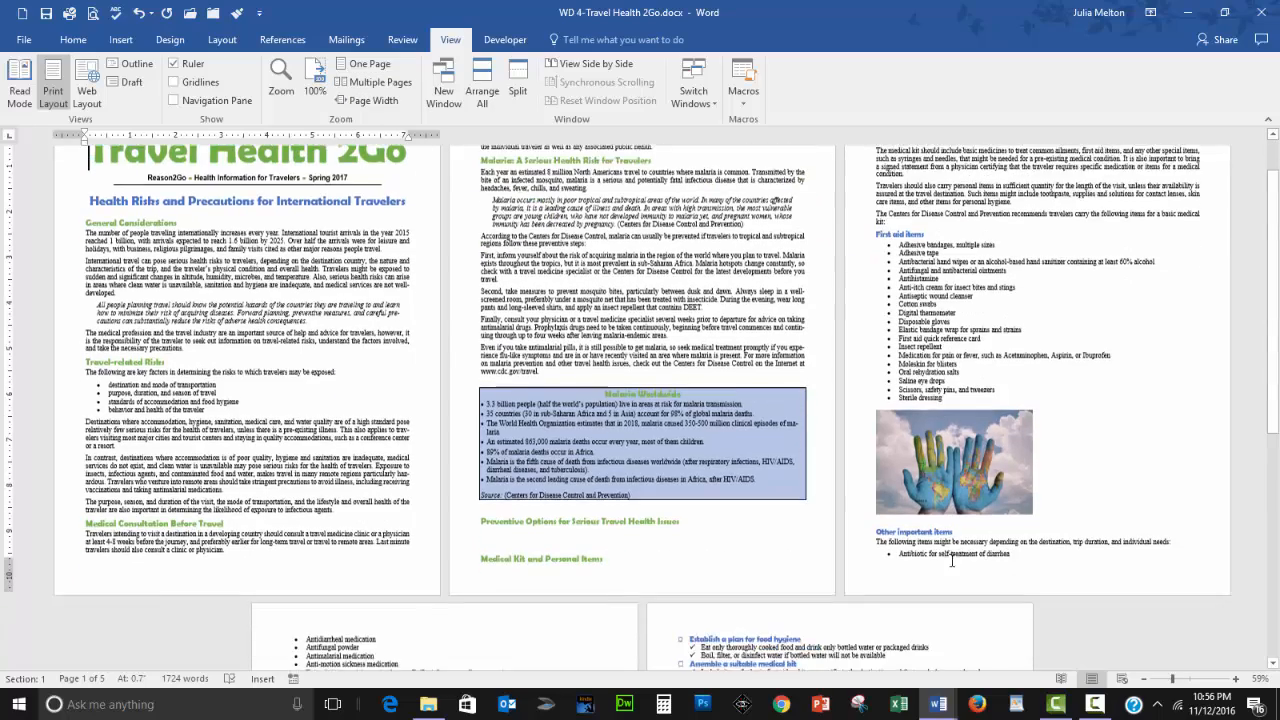
{"action": "scroll", "coordinate": [943, 560], "scroll_direction": "down", "scroll_amount": 6}
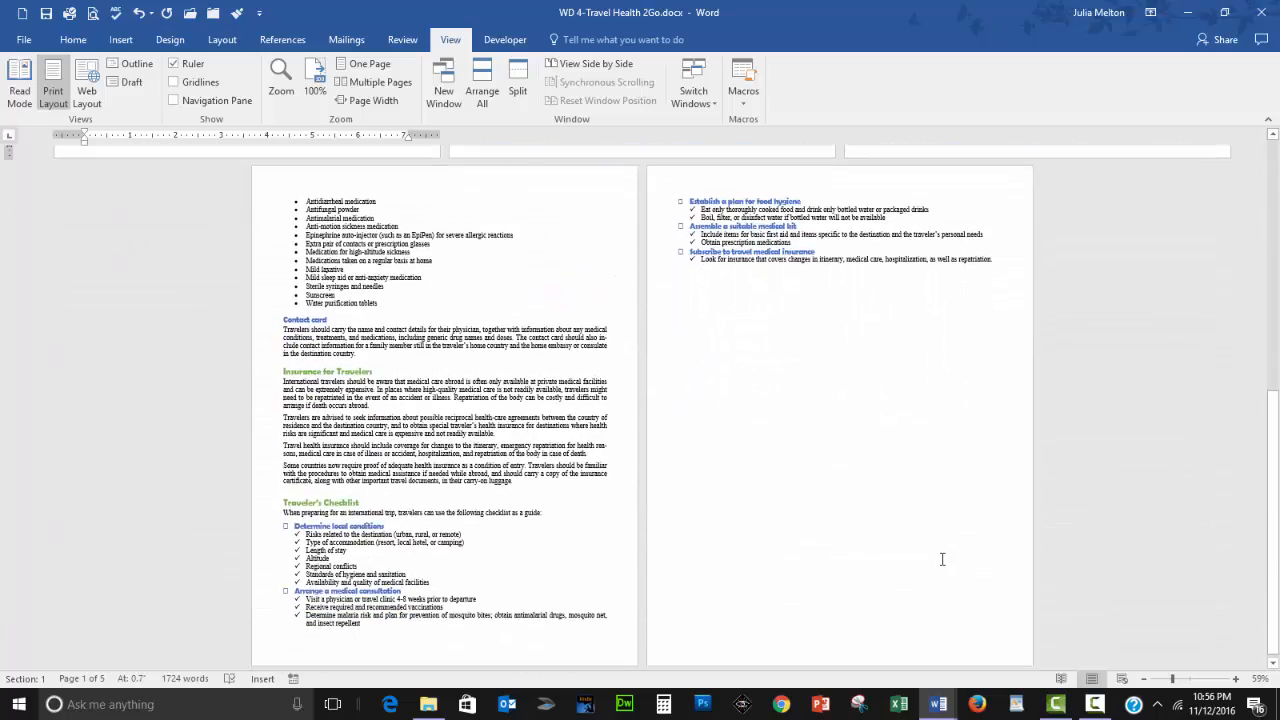
{"action": "scroll", "coordinate": [942, 559], "scroll_direction": "up", "scroll_amount": 11}
{"action": "scroll", "coordinate": [943, 559], "scroll_direction": "up", "scroll_amount": 1}
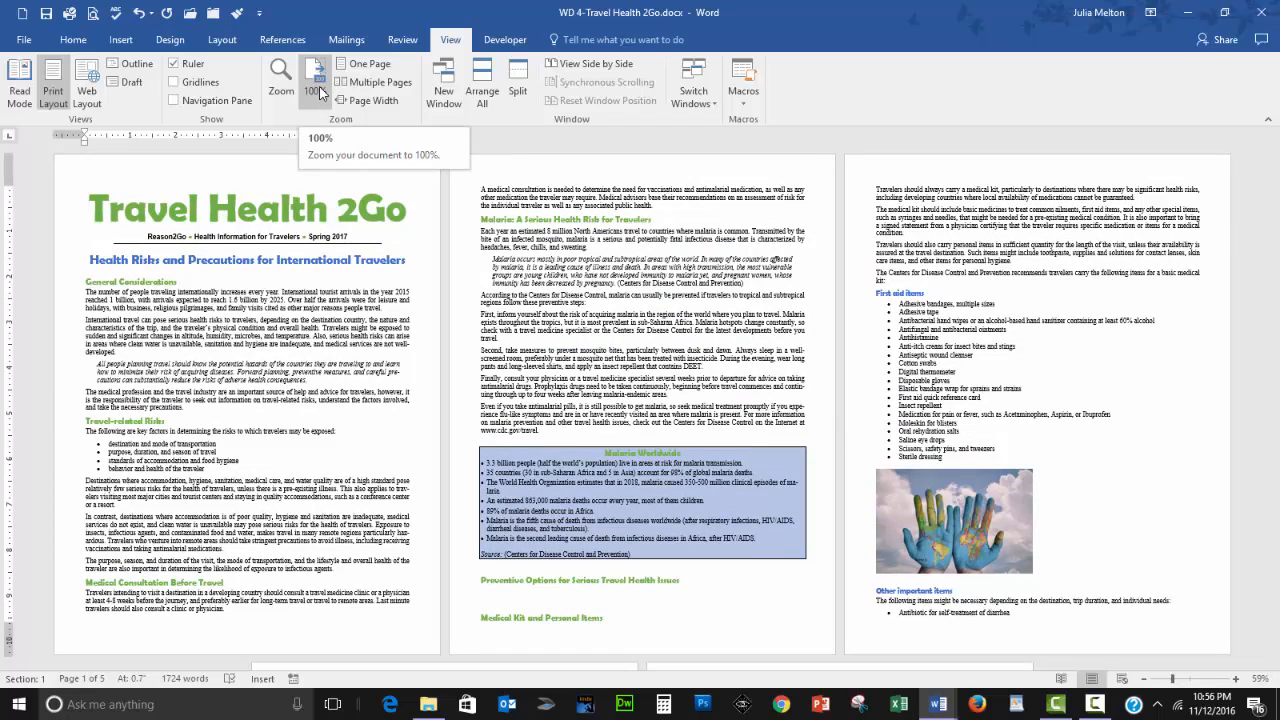
{"action": "left_click", "coordinate": [319, 88]}
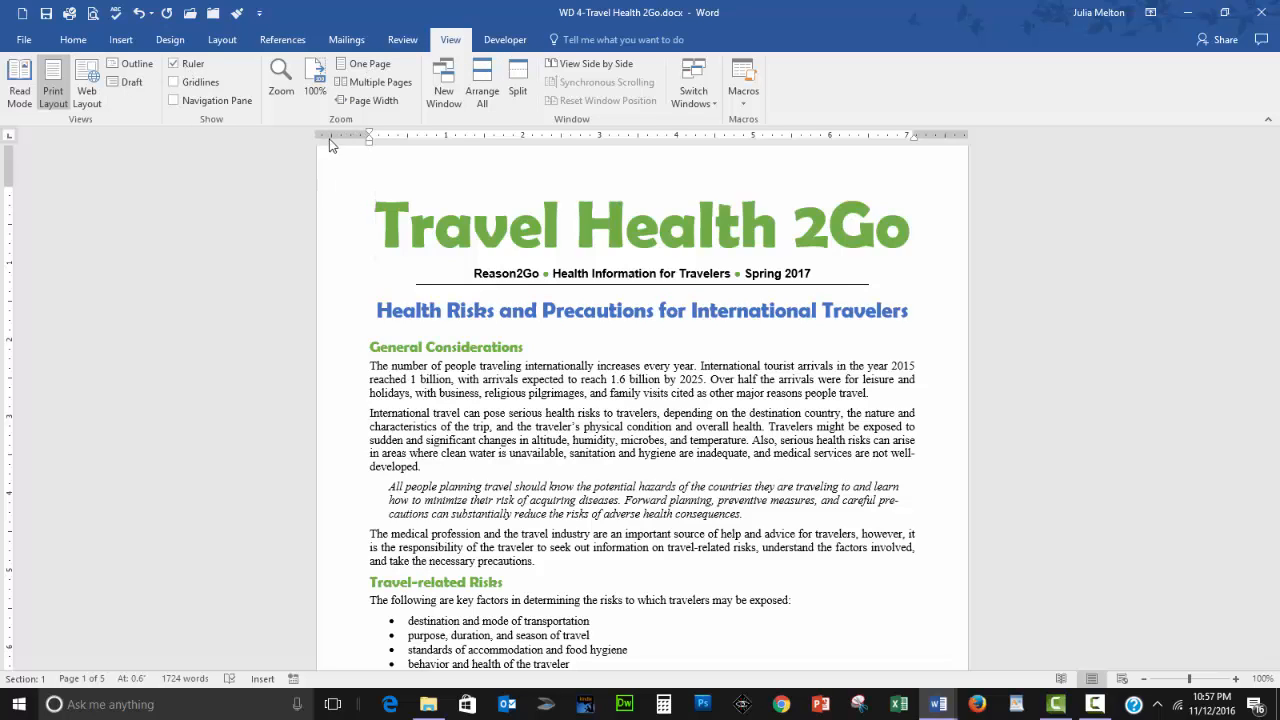
- Open the Page Setup dialog to check the document's margins
{"action": "double_click", "coordinate": [934, 138]}
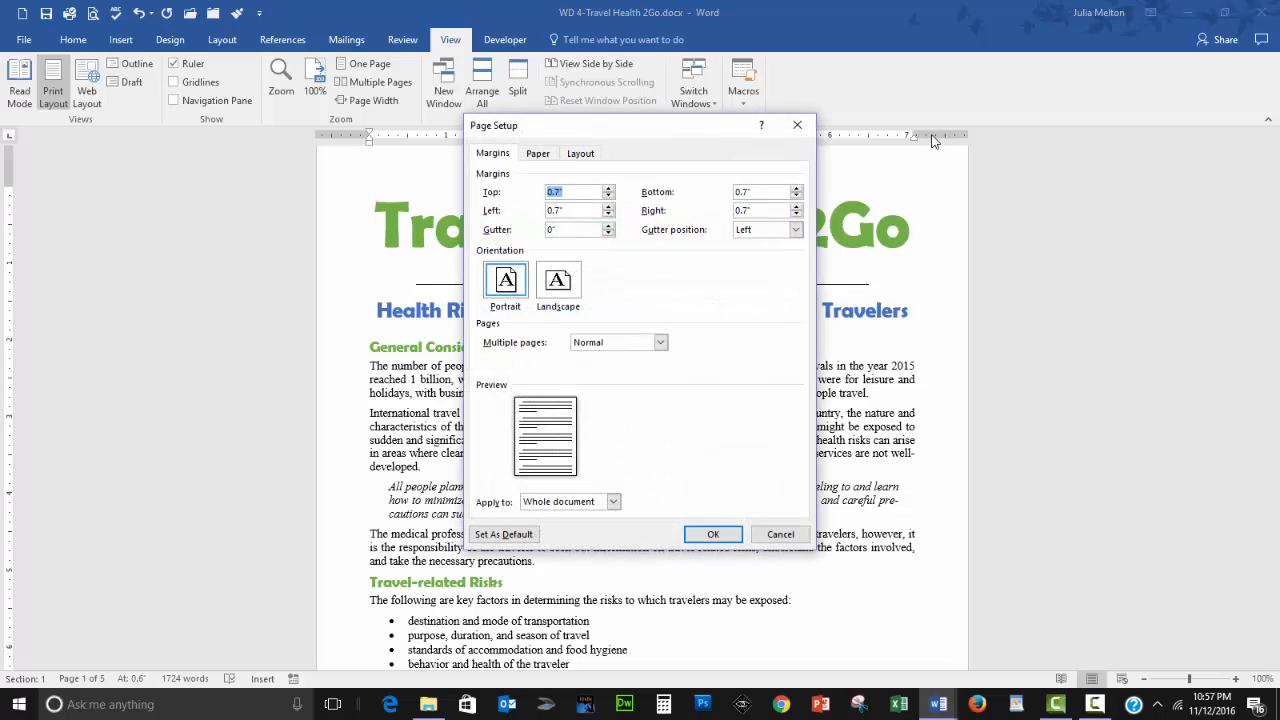